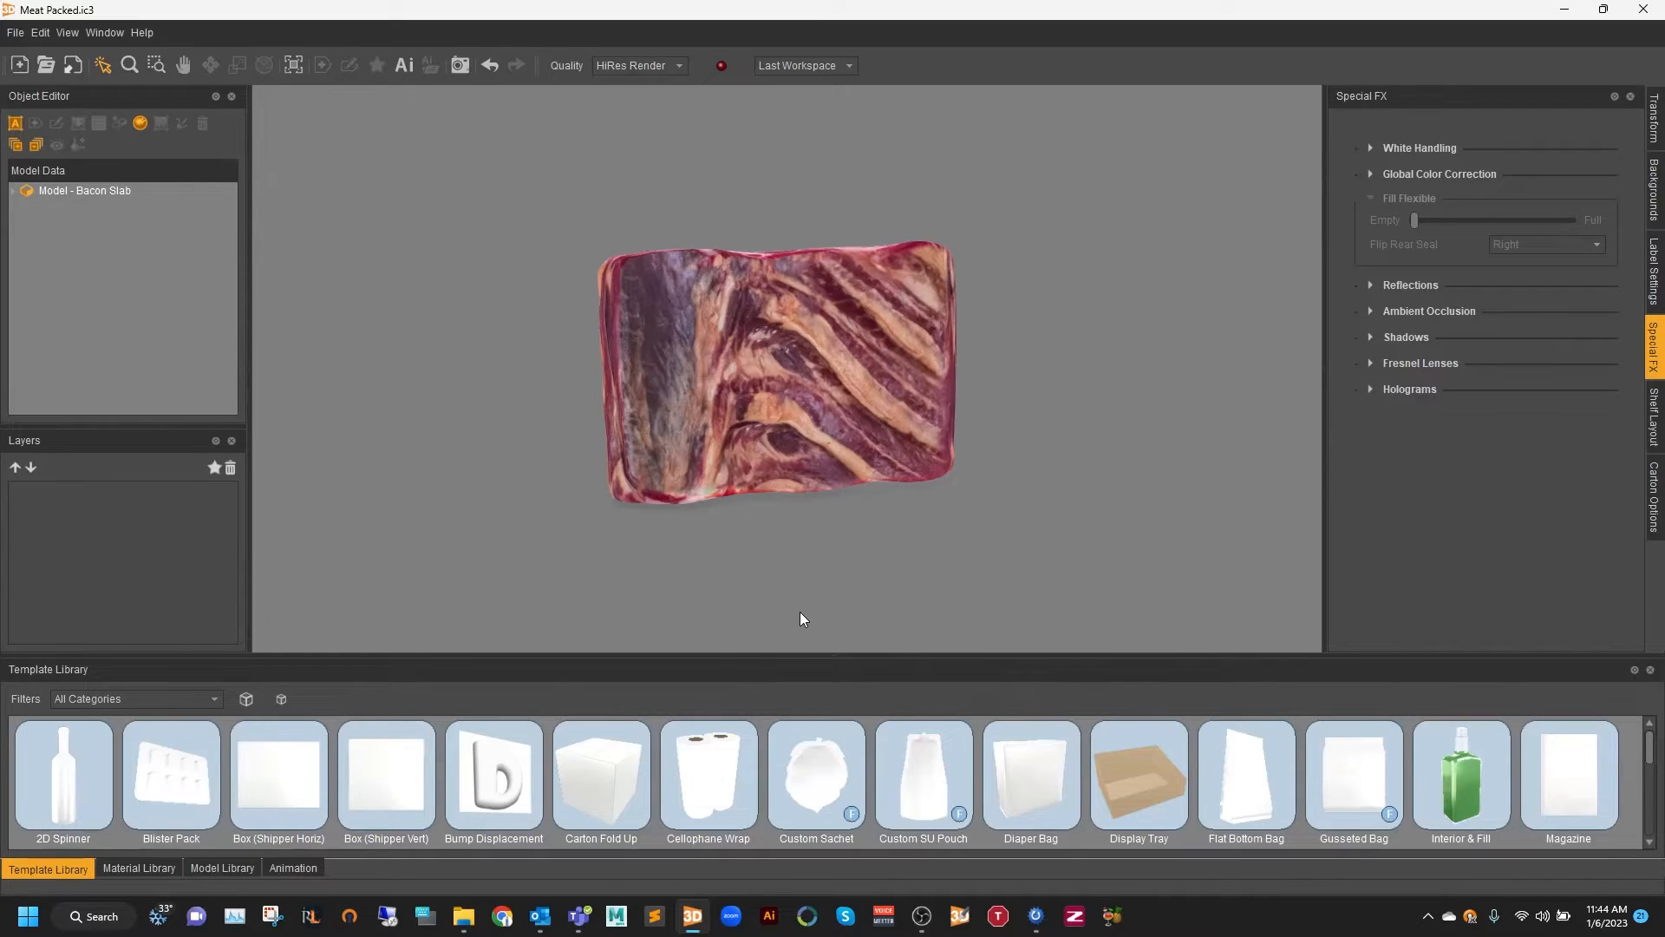
# Step: Apply the Sealed Shrink template to the Bacon Slab model, using the Vertical Wrap bag design
pyautogui.click(614, 454)
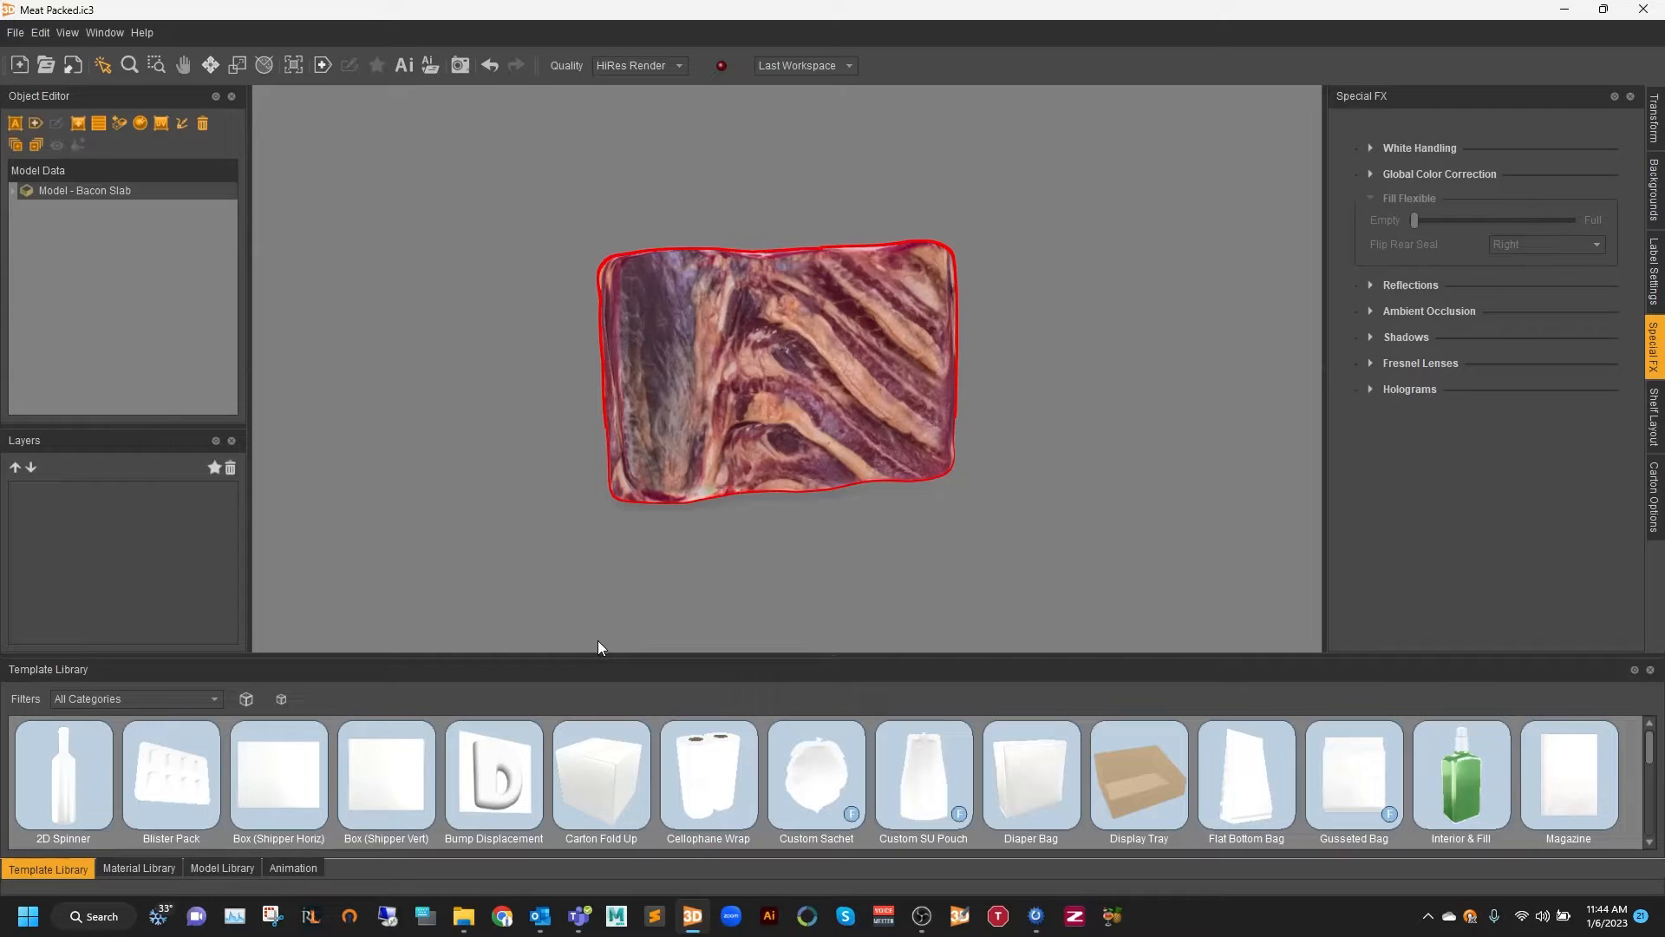
pyautogui.moveTo(595, 656); pyautogui.dragTo(572, 520)
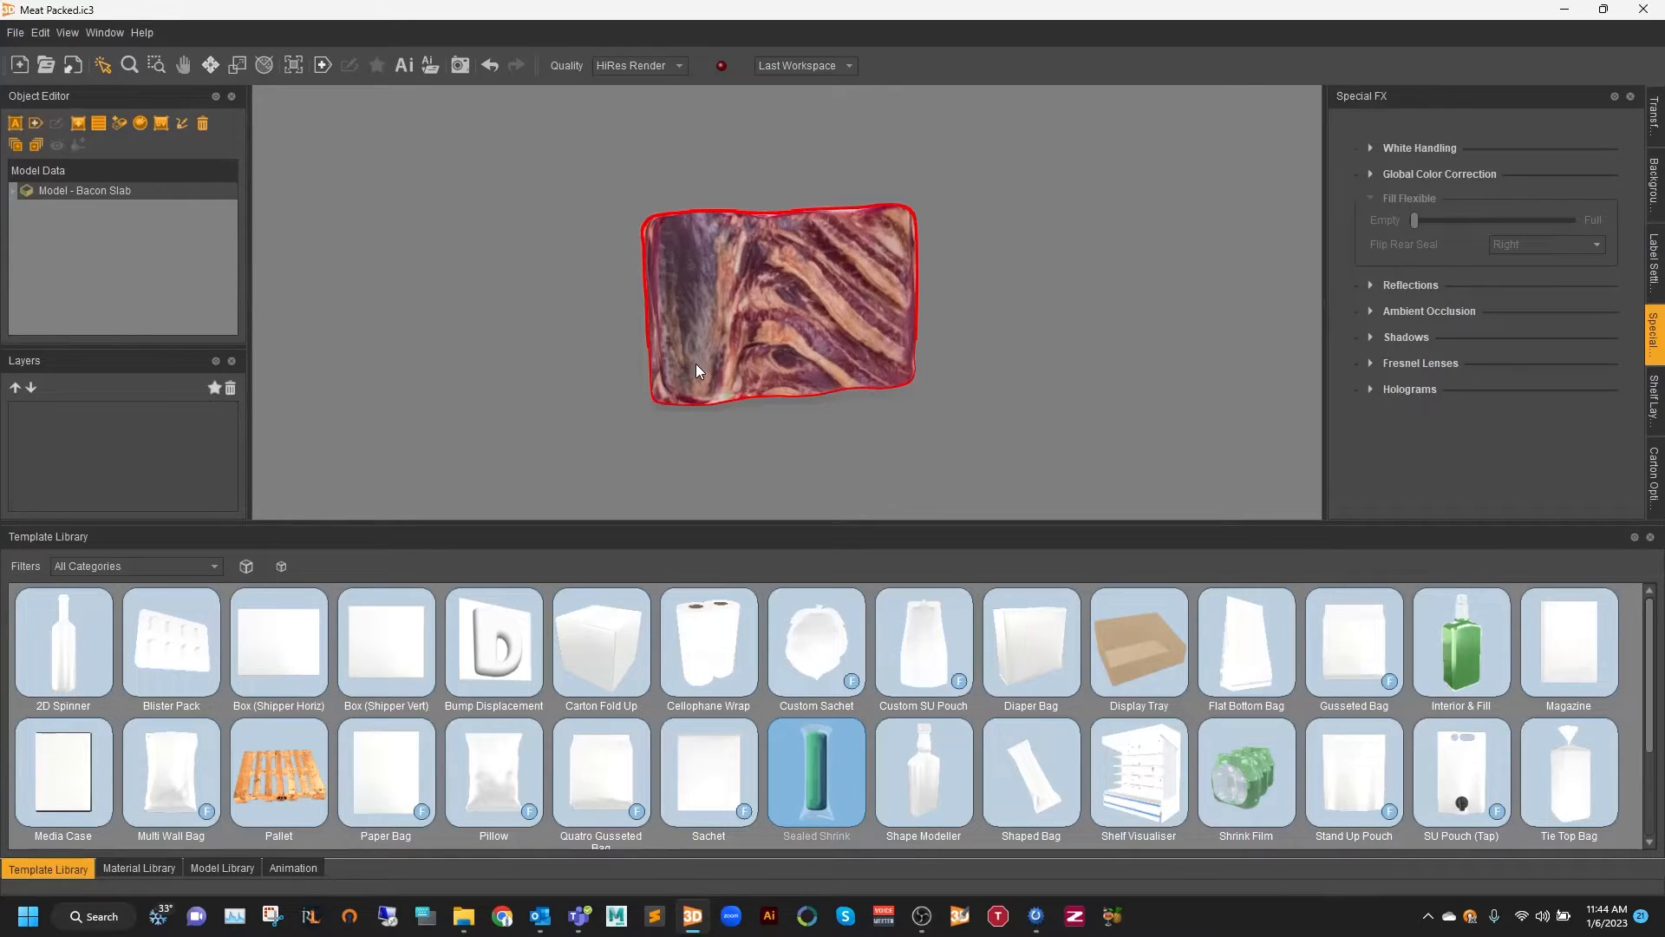
pyautogui.moveTo(817, 770); pyautogui.dragTo(781, 356)
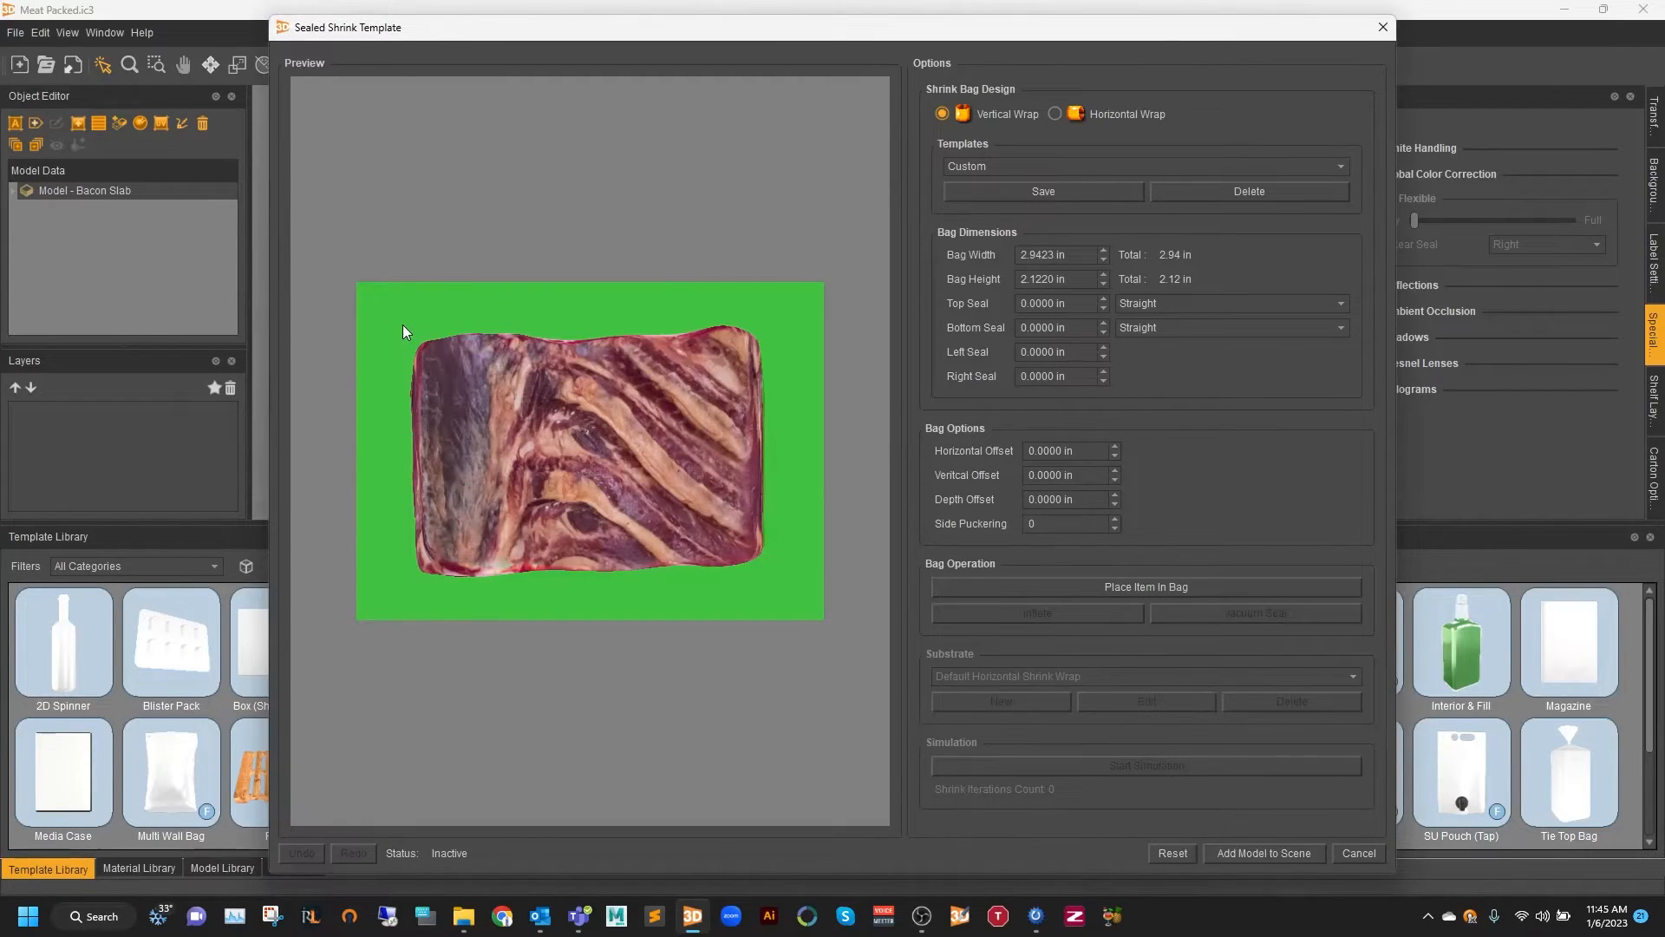
pyautogui.moveTo(402, 325); pyautogui.dragTo(415, 324)
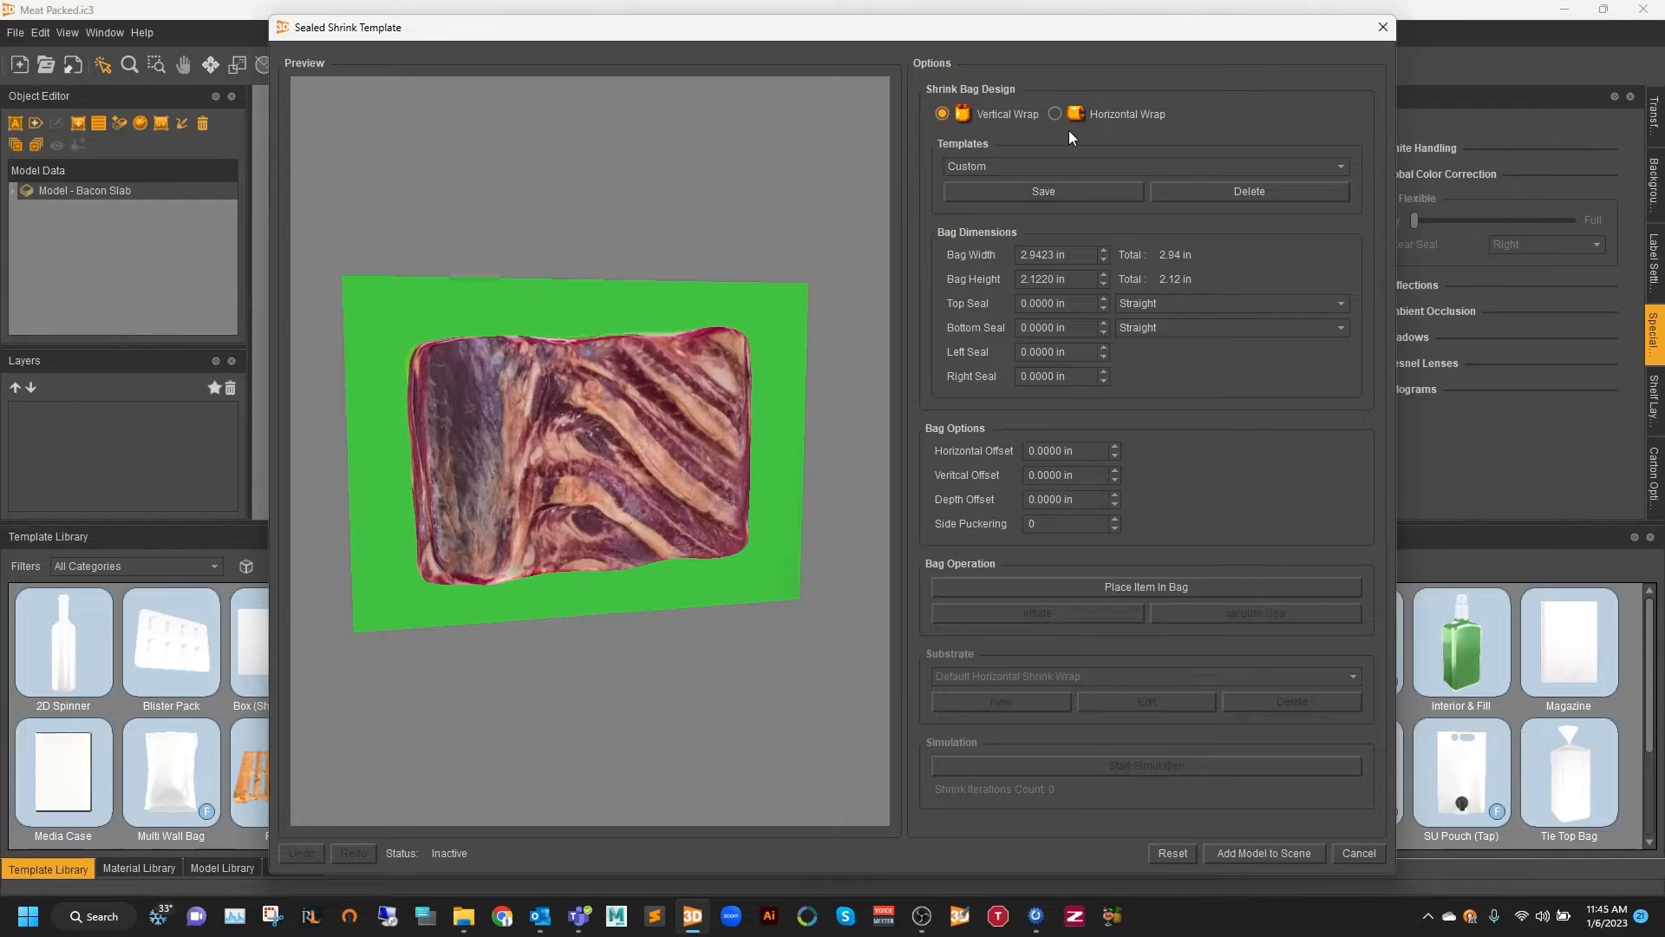
pyautogui.click(986, 114)
# Step: Set the bag's top, bottom, left and right seals to 0.2000 in each
pyautogui.scroll(1, 1038, 301)
pyautogui.scroll(1, 1038, 301)
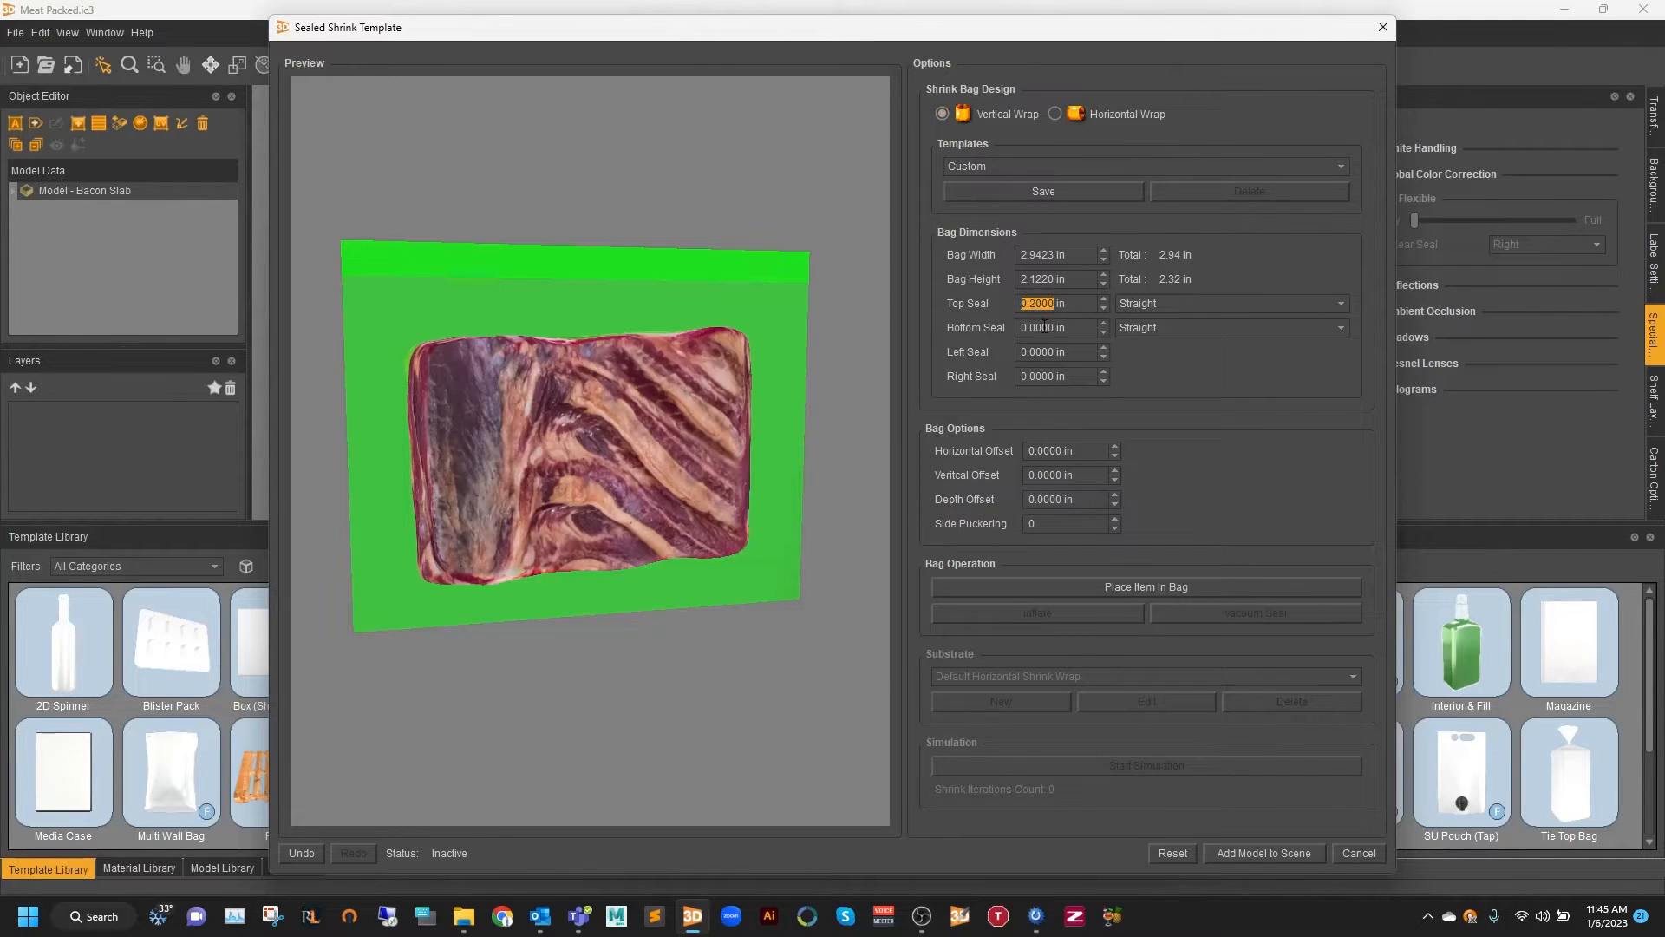
pyautogui.scroll(2, 1046, 327)
pyautogui.scroll(2, 1048, 352)
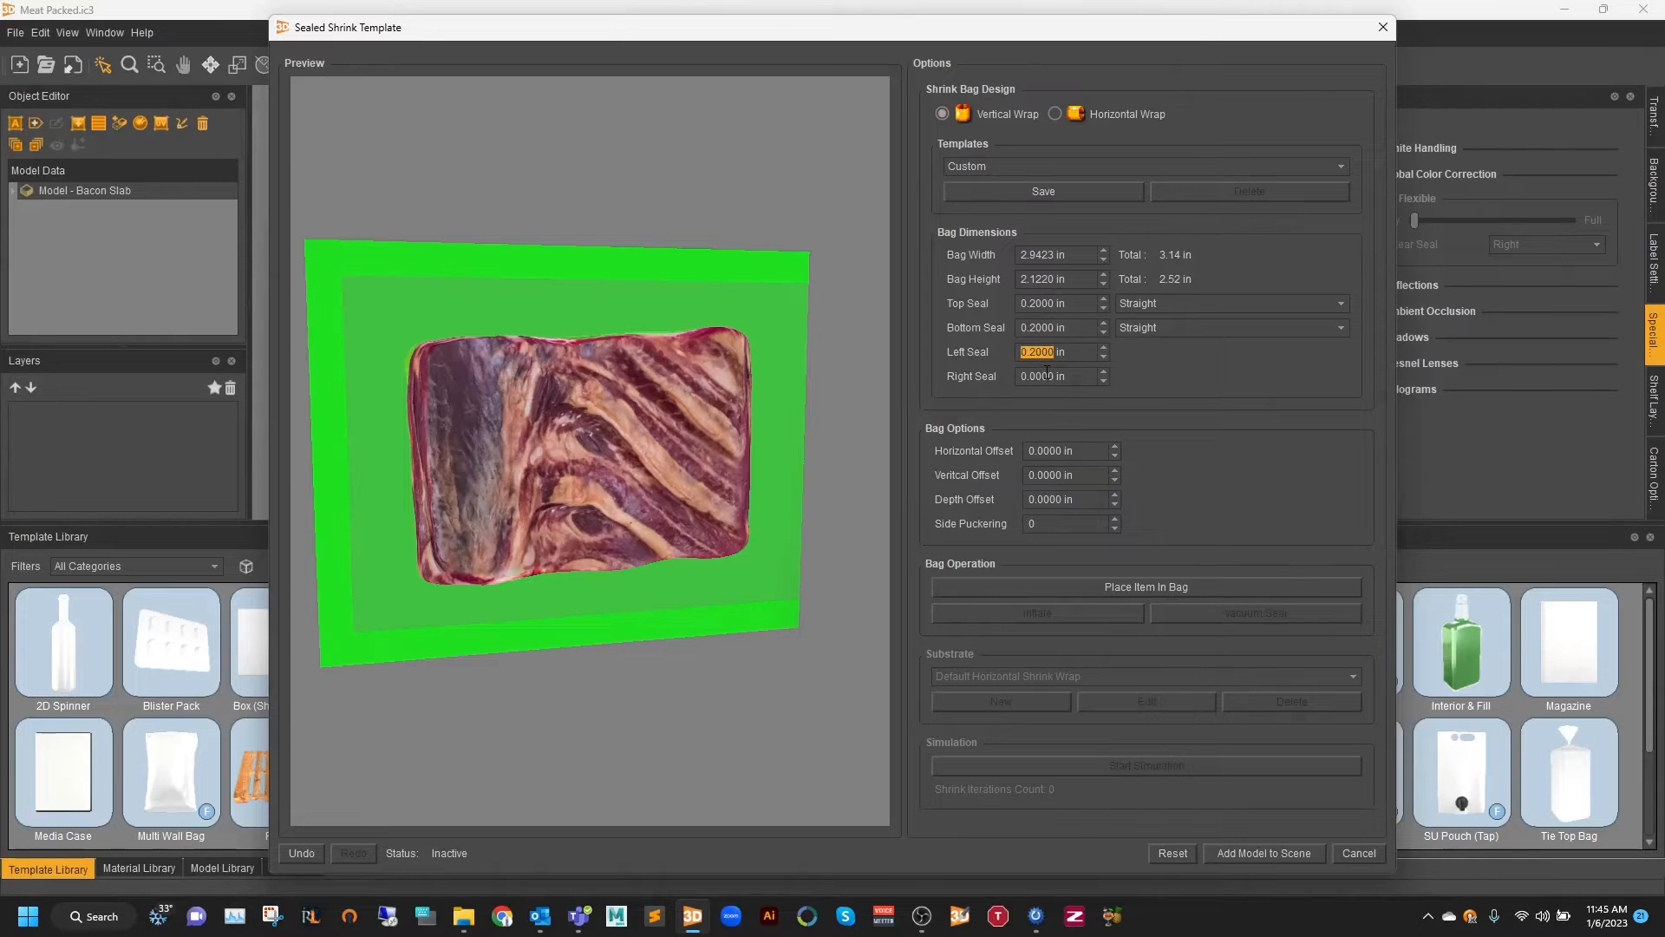
pyautogui.scroll(2, 1048, 375)
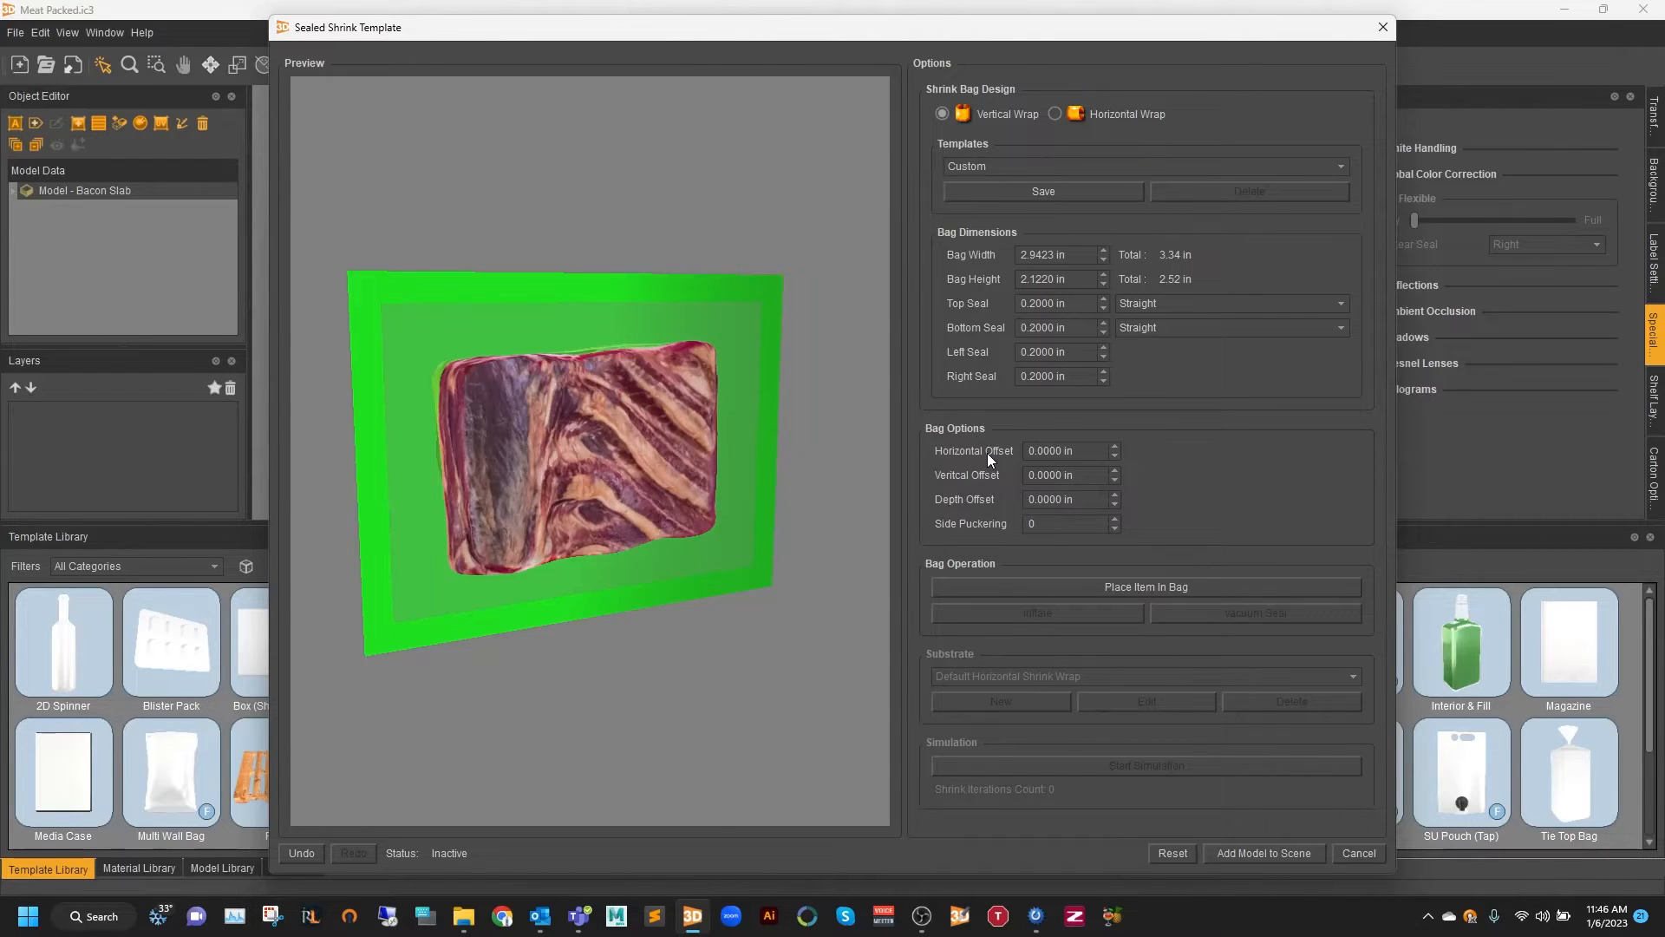
# Step: Enlarge the bag to a width of 3.4423 in and a height of 2.4220 in
pyautogui.moveTo(607, 474); pyautogui.dragTo(652, 457)
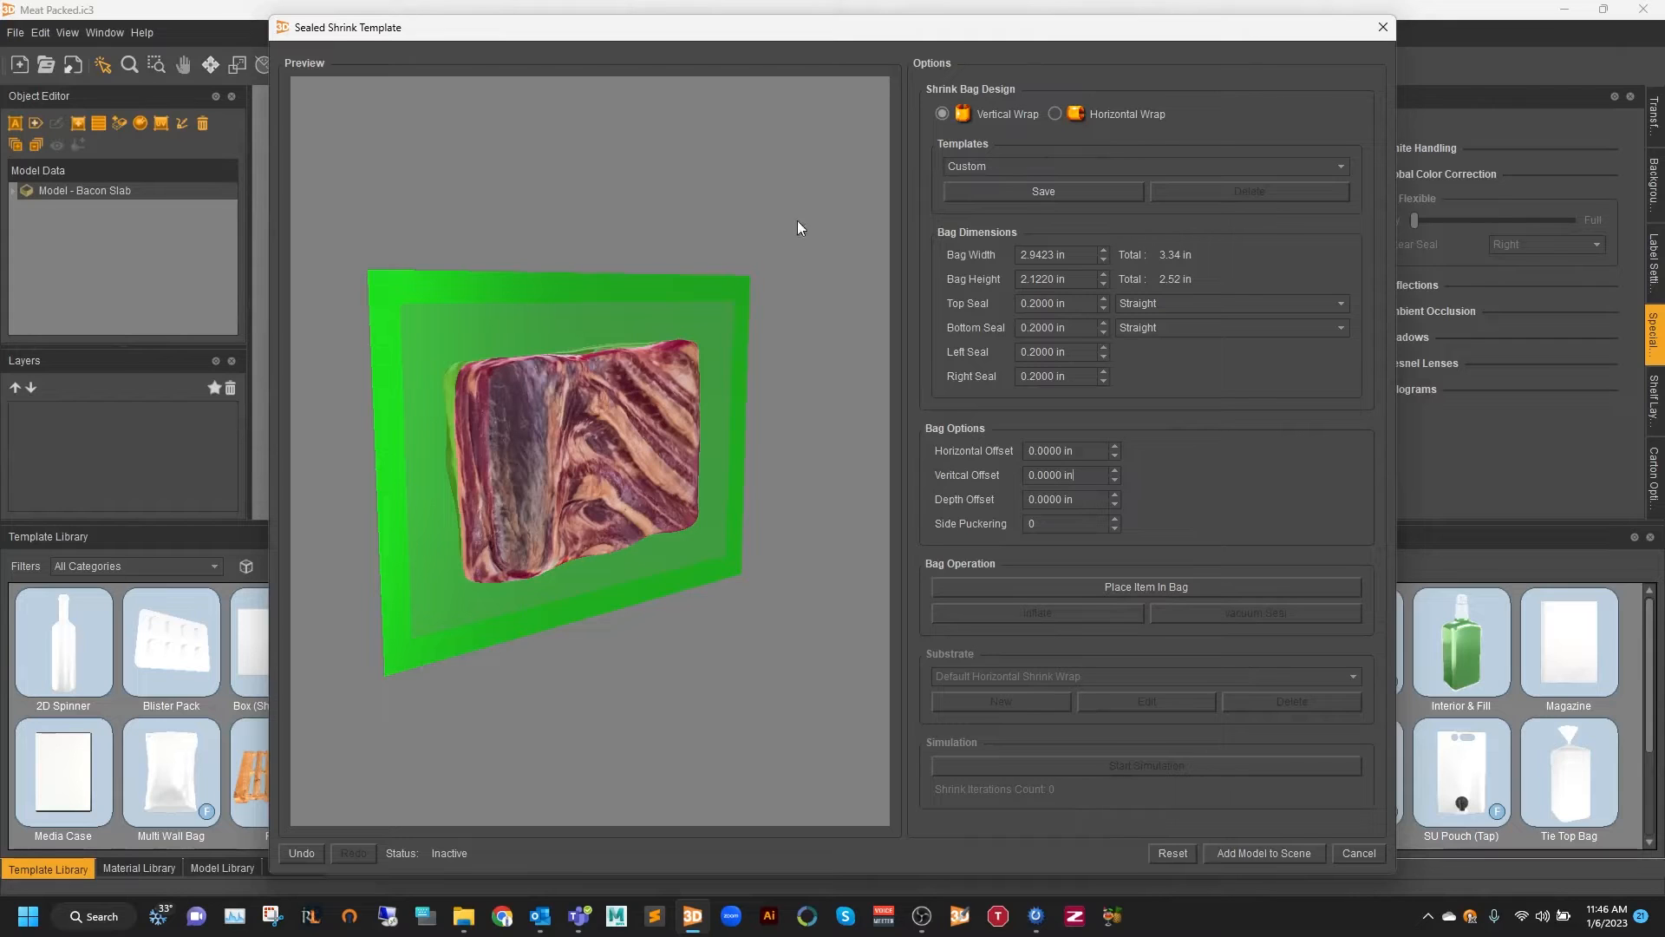
pyautogui.scroll(3, 1060, 255)
pyautogui.scroll(2, 1059, 256)
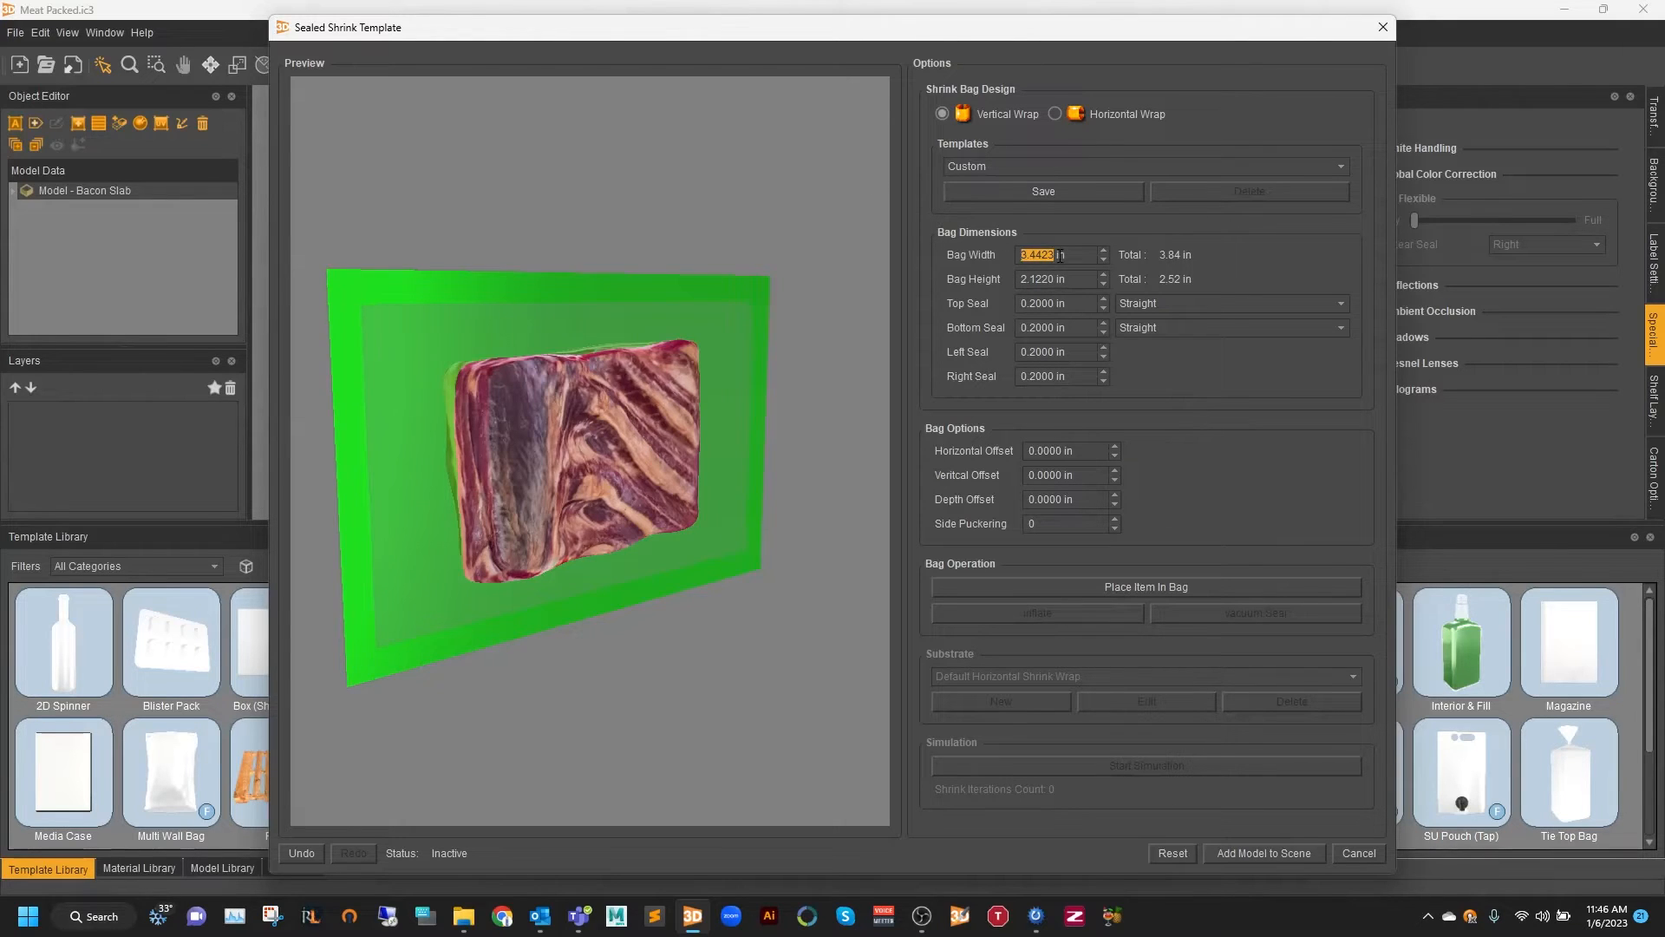
pyautogui.scroll(3, 1058, 279)
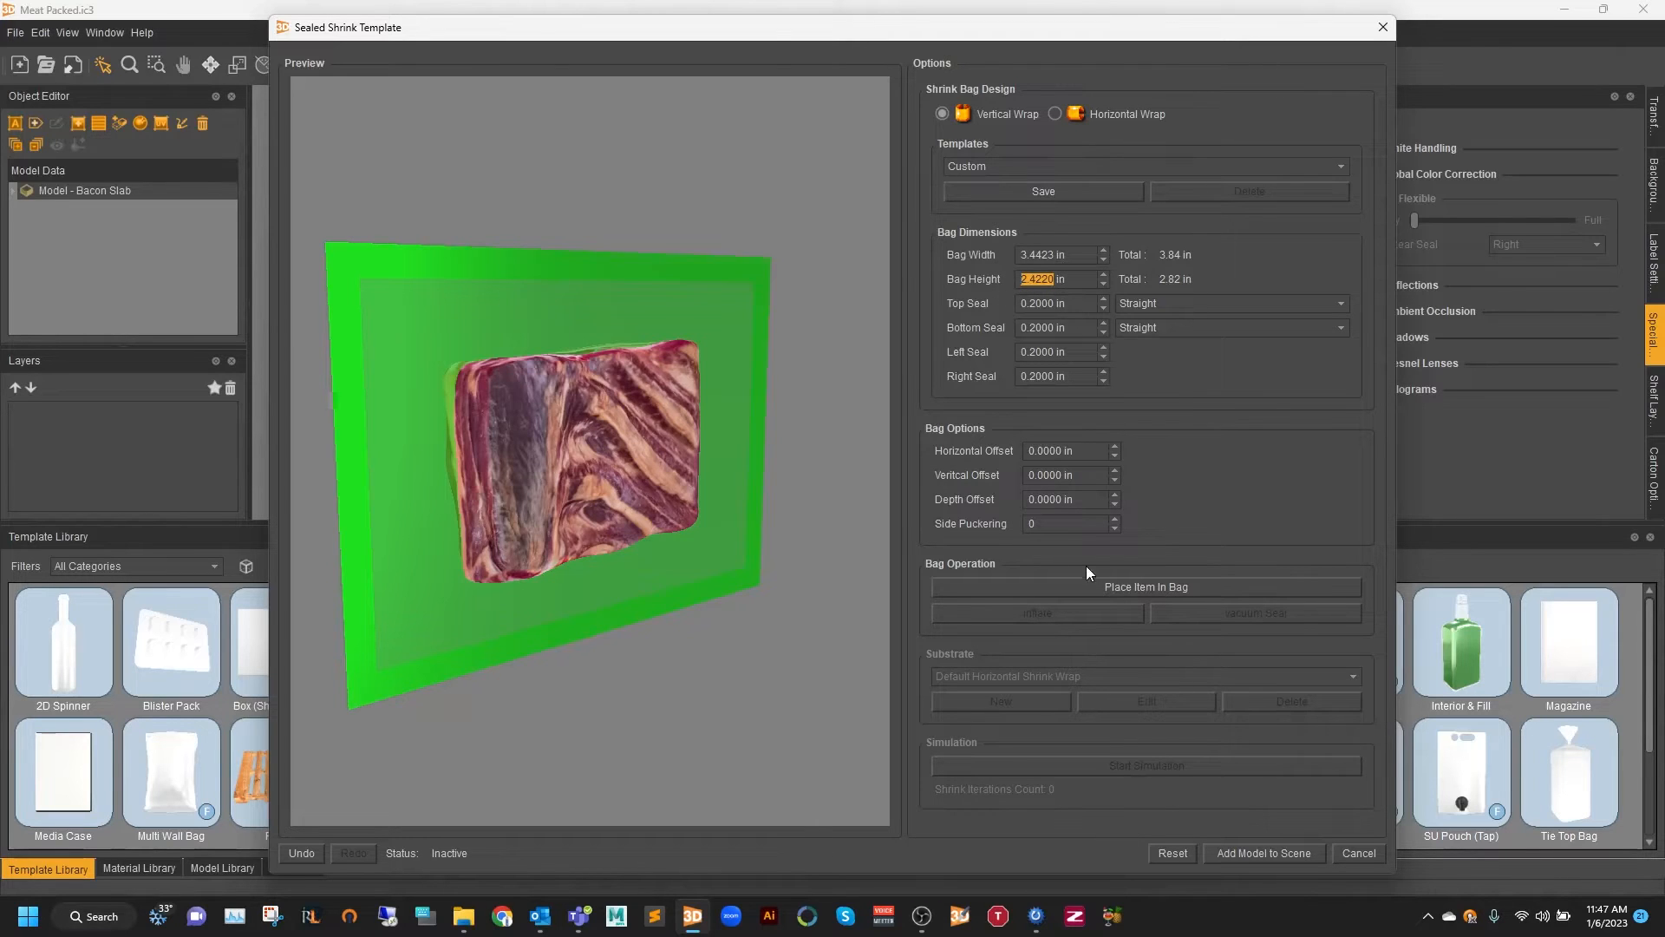
# Step: Place the bacon slab in the bag and vacuum seal it briefly, stopping the vacuum once the film has tightened
pyautogui.click(1103, 591)
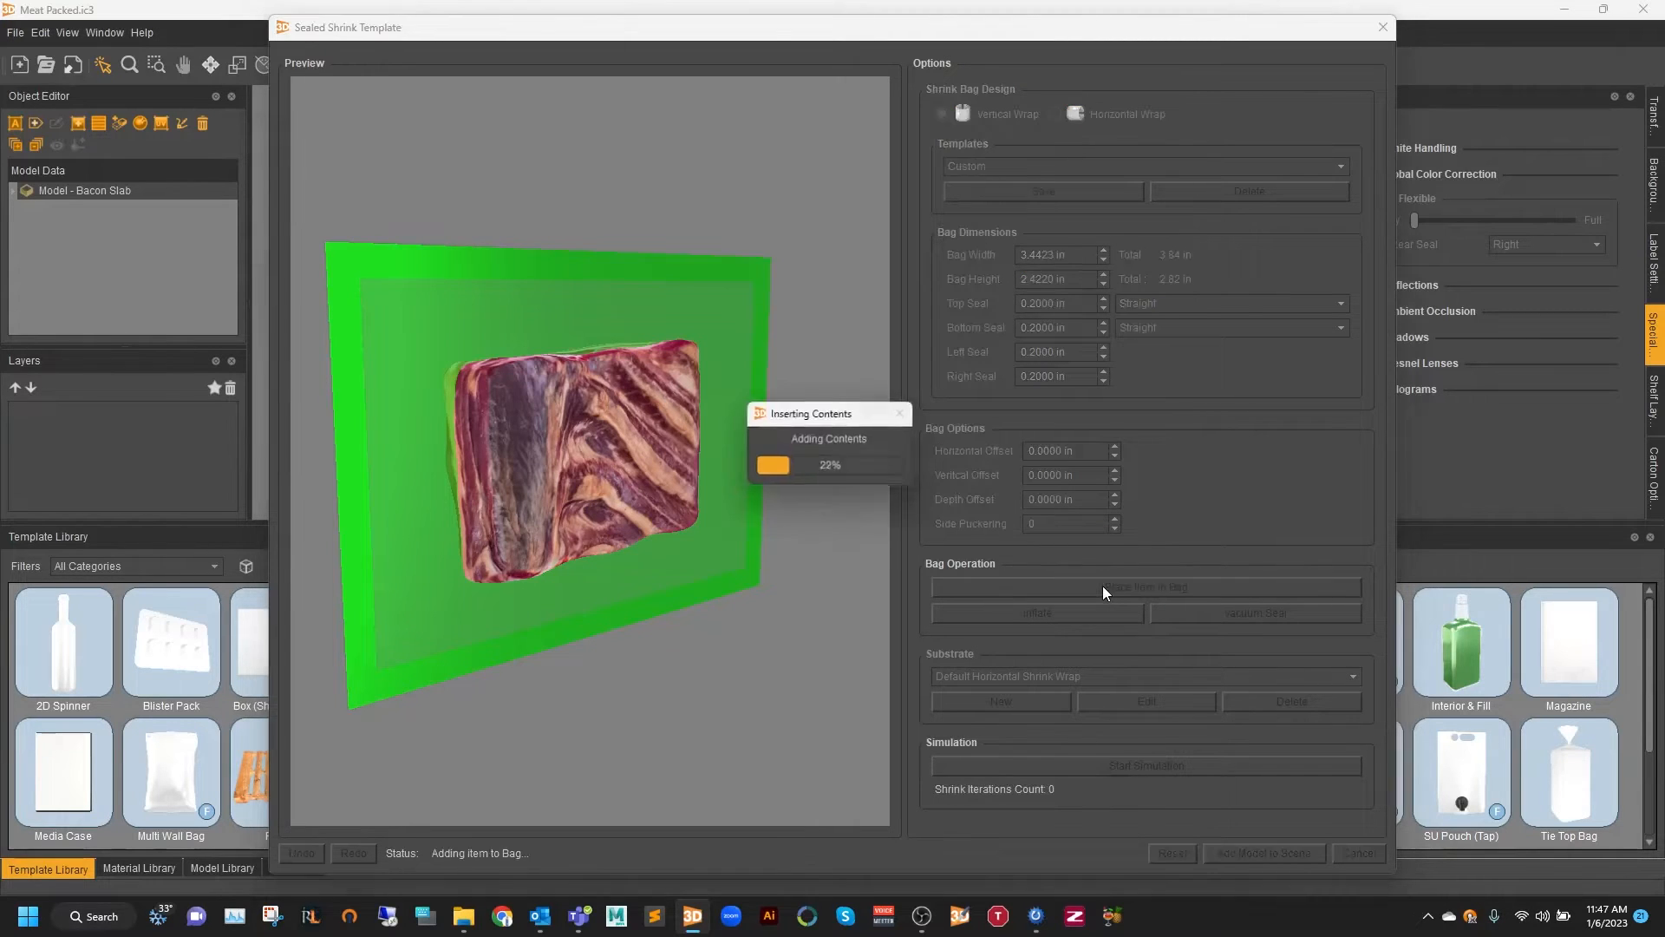
pyautogui.moveTo(623, 429)
pyautogui.mouseDown()
pyautogui.moveTo(583, 425)
pyautogui.moveTo(603, 425)
pyautogui.mouseUp()
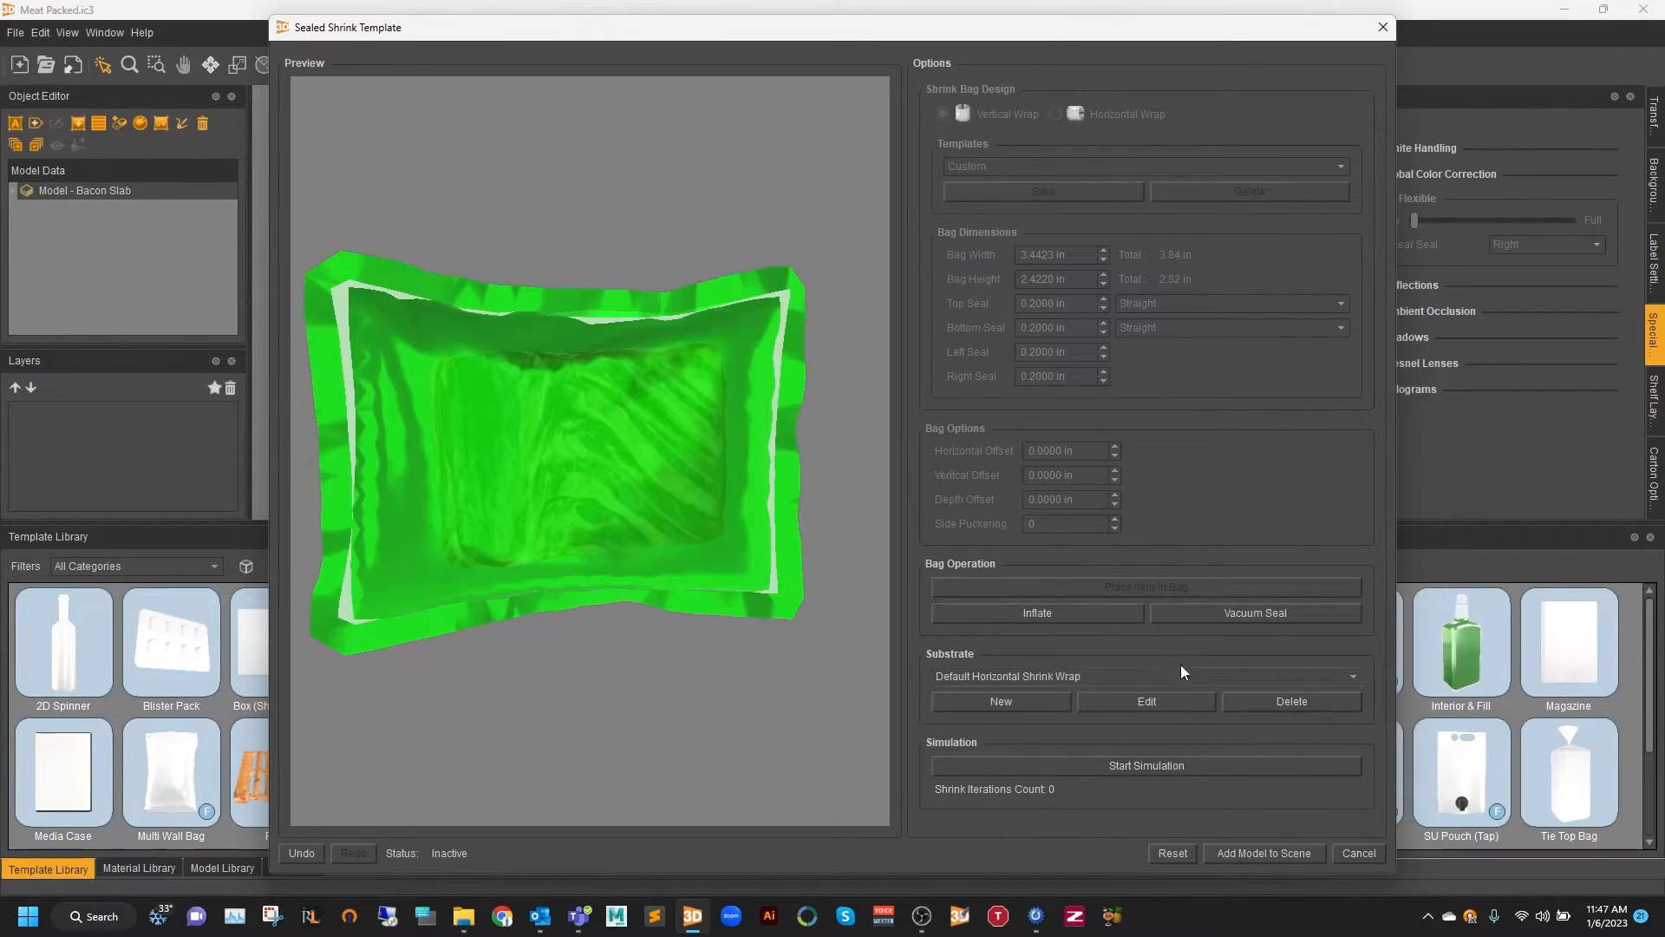
pyautogui.click(1179, 619)
pyautogui.moveTo(688, 471); pyautogui.dragTo(722, 481)
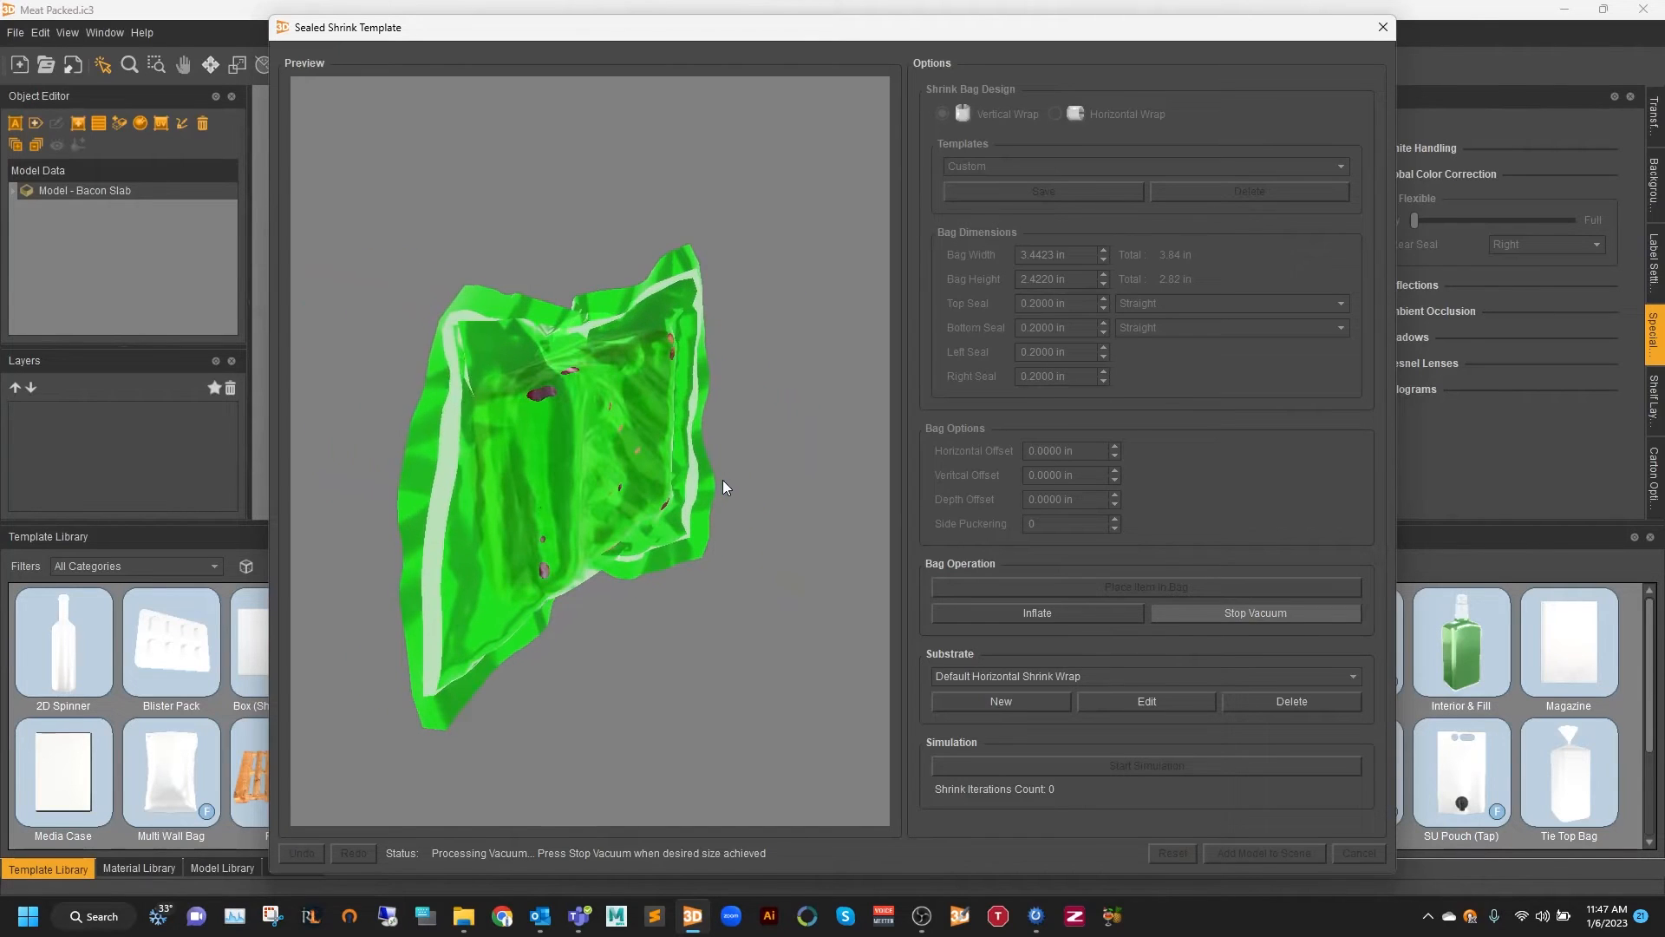
pyautogui.click(1225, 612)
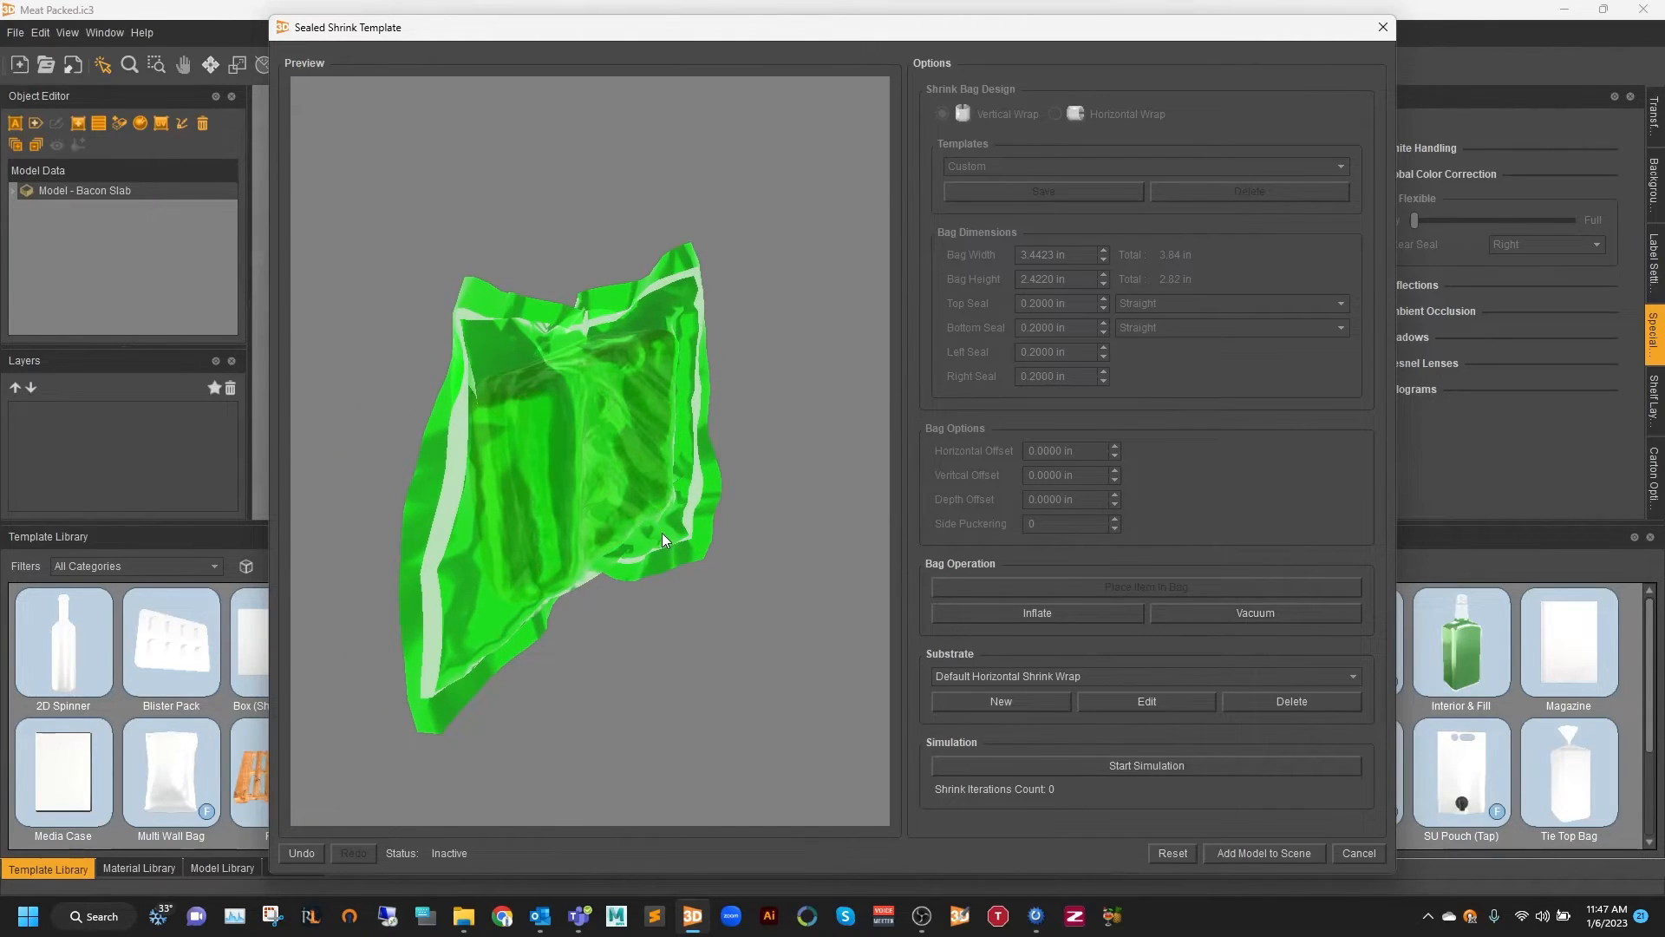
# Step: Check the vacuum-sealed bag from several angles and add it to the scene
pyautogui.moveTo(632, 520); pyautogui.dragTo(563, 451)
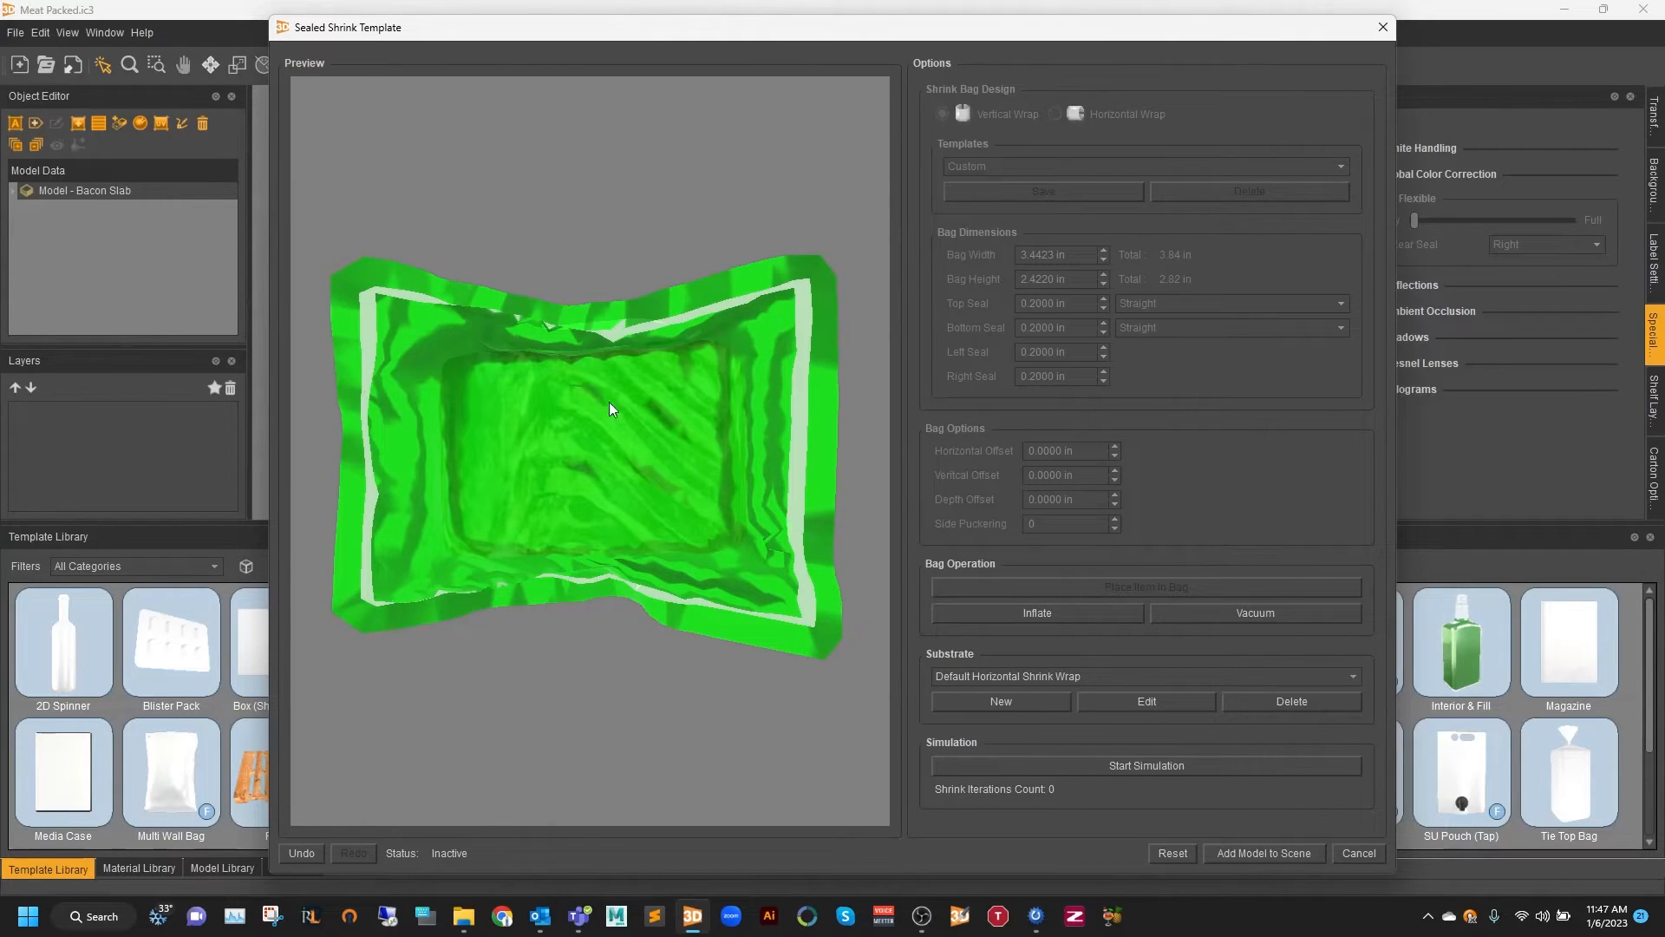
pyautogui.moveTo(781, 574)
pyautogui.mouseDown()
pyautogui.moveTo(679, 557)
pyautogui.moveTo(739, 543)
pyautogui.moveTo(752, 567)
pyautogui.moveTo(783, 558)
pyautogui.mouseUp()
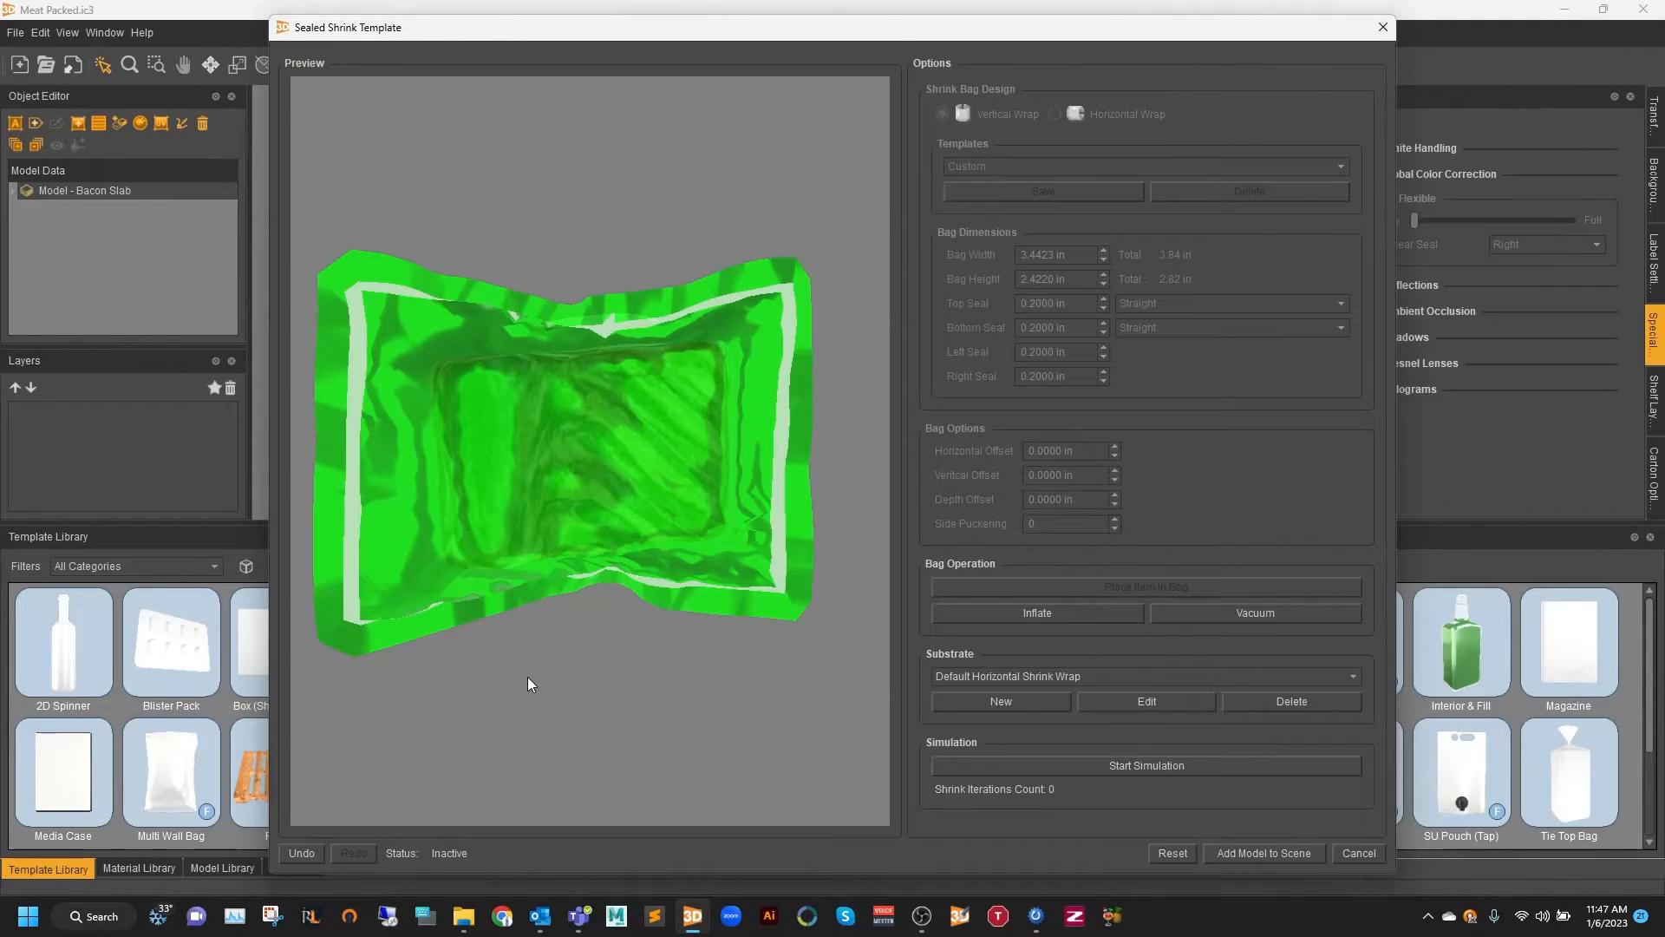
pyautogui.click(1253, 851)
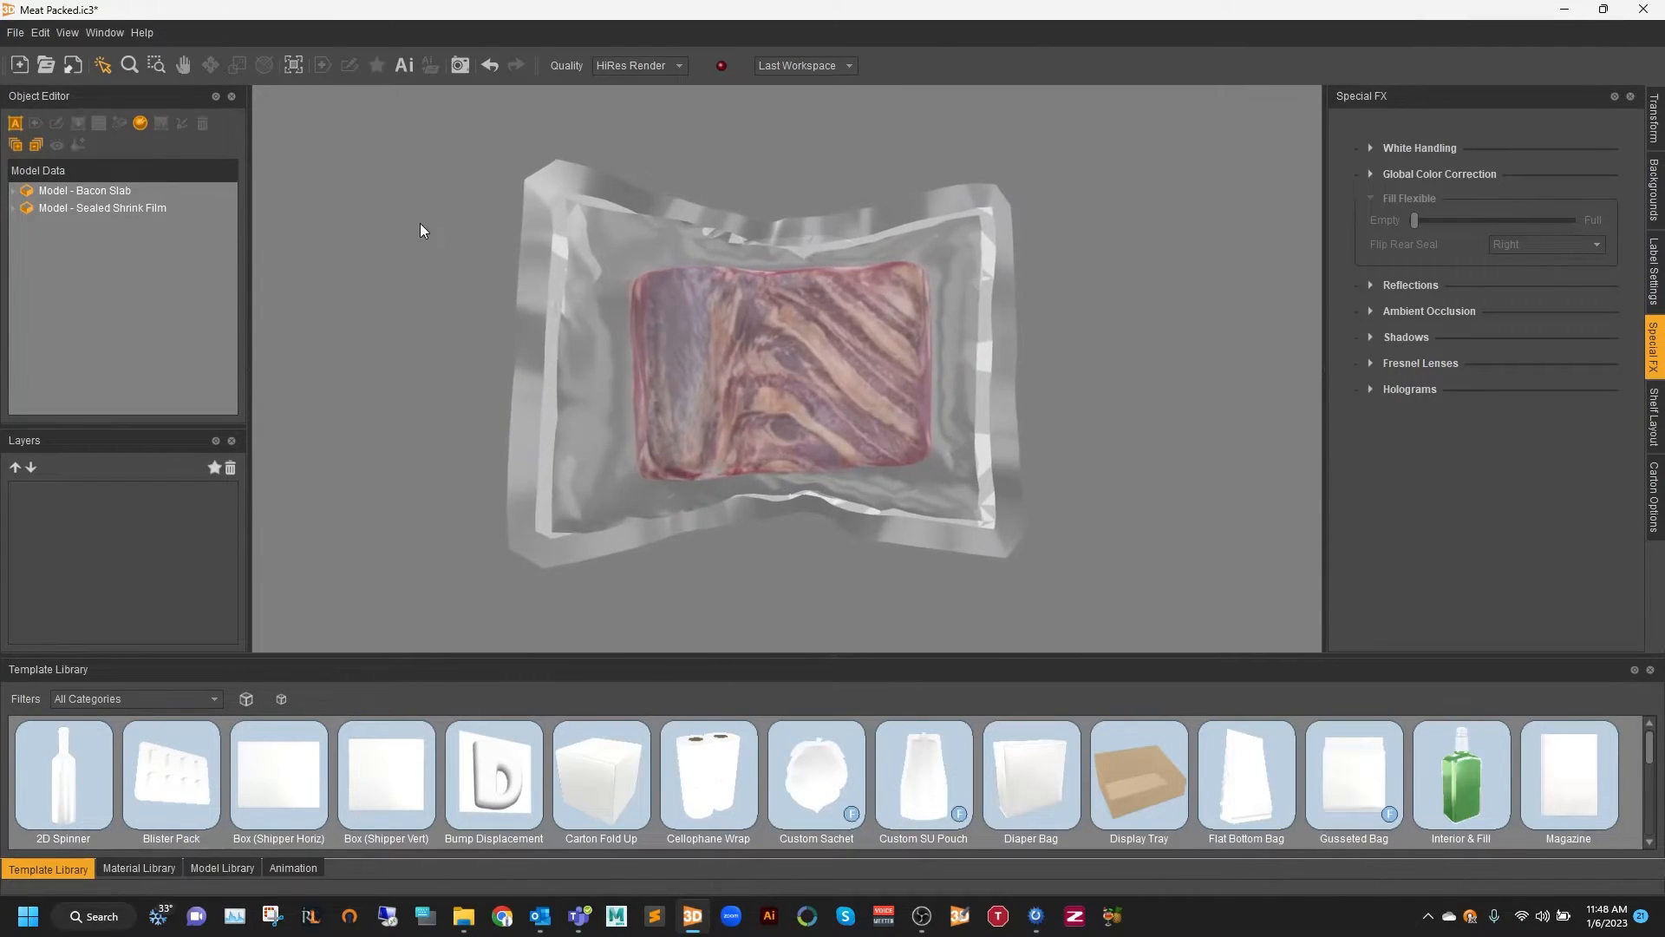
# Step: Edit the Sealed Shrink Film material to a refraction of about 1.563 and a transparency of about 86, and save it
pyautogui.click(141, 208)
pyautogui.click(14, 207)
pyautogui.doubleClick(74, 224)
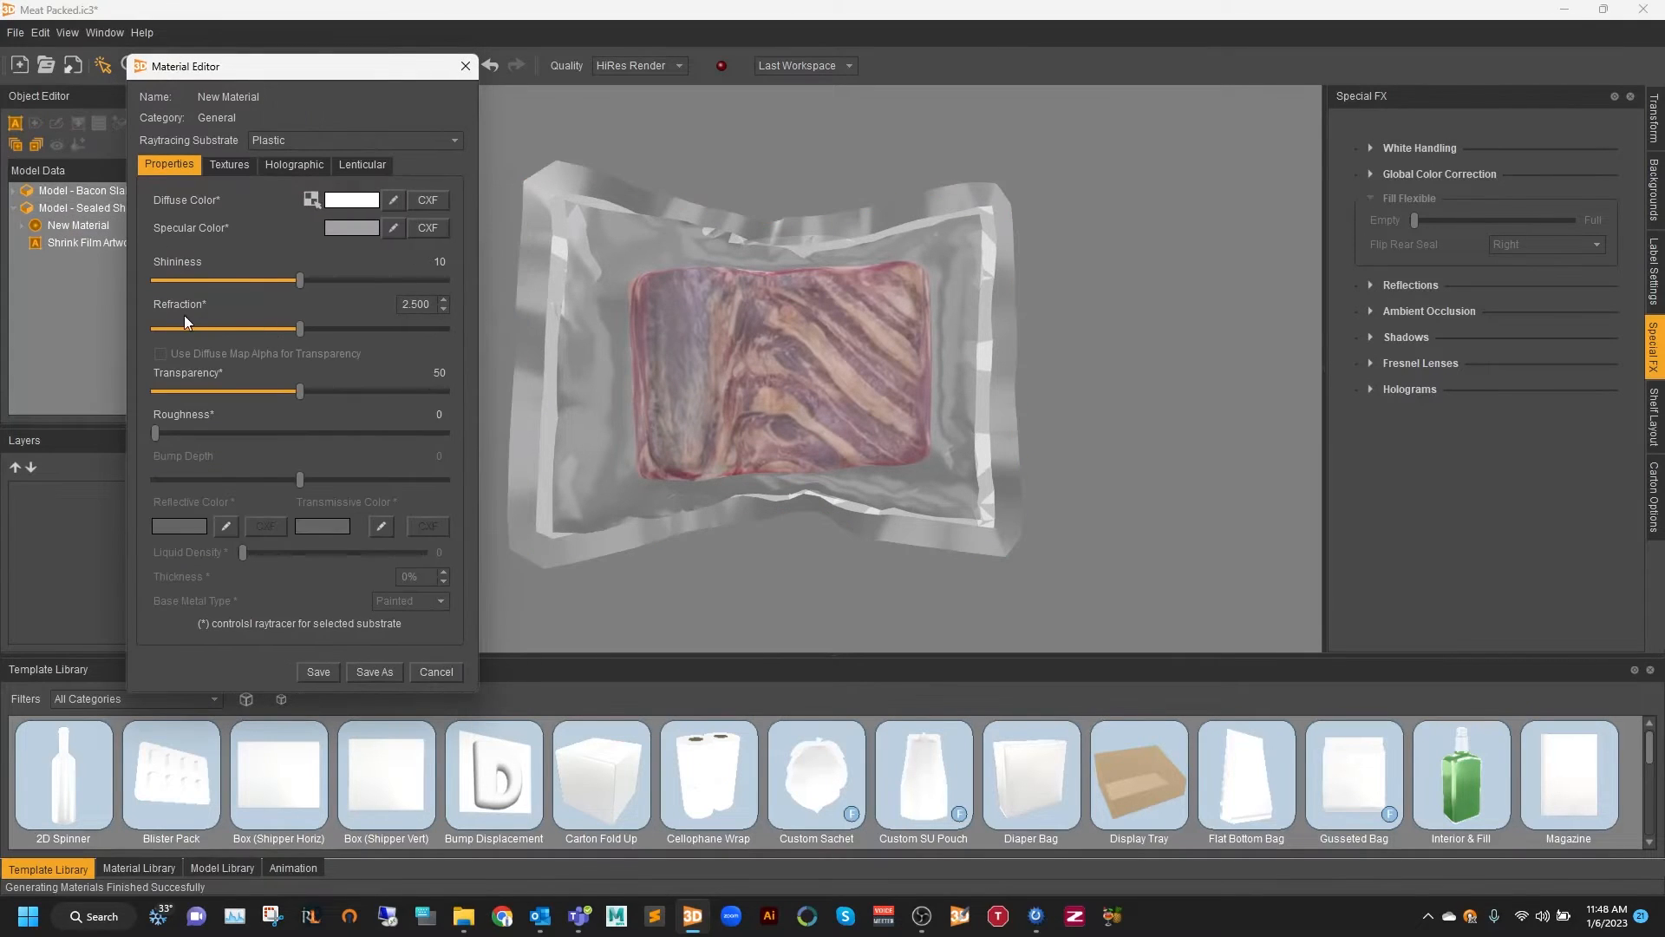
pyautogui.moveTo(289, 331); pyautogui.dragTo(208, 335)
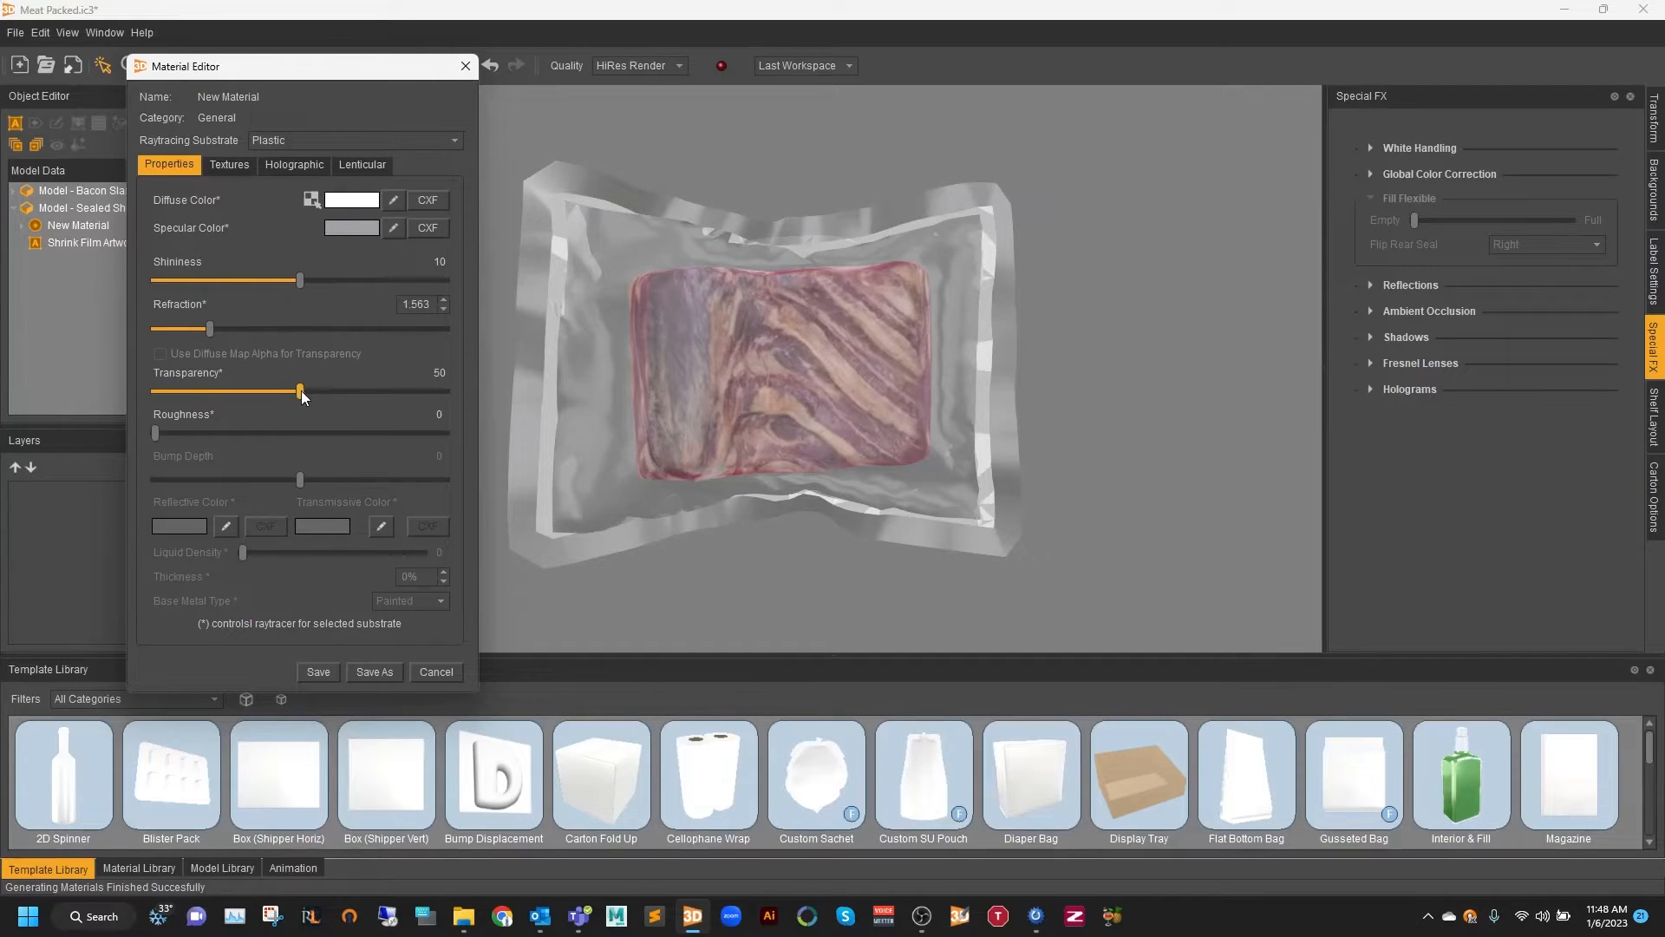
pyautogui.moveTo(300, 390); pyautogui.dragTo(382, 392)
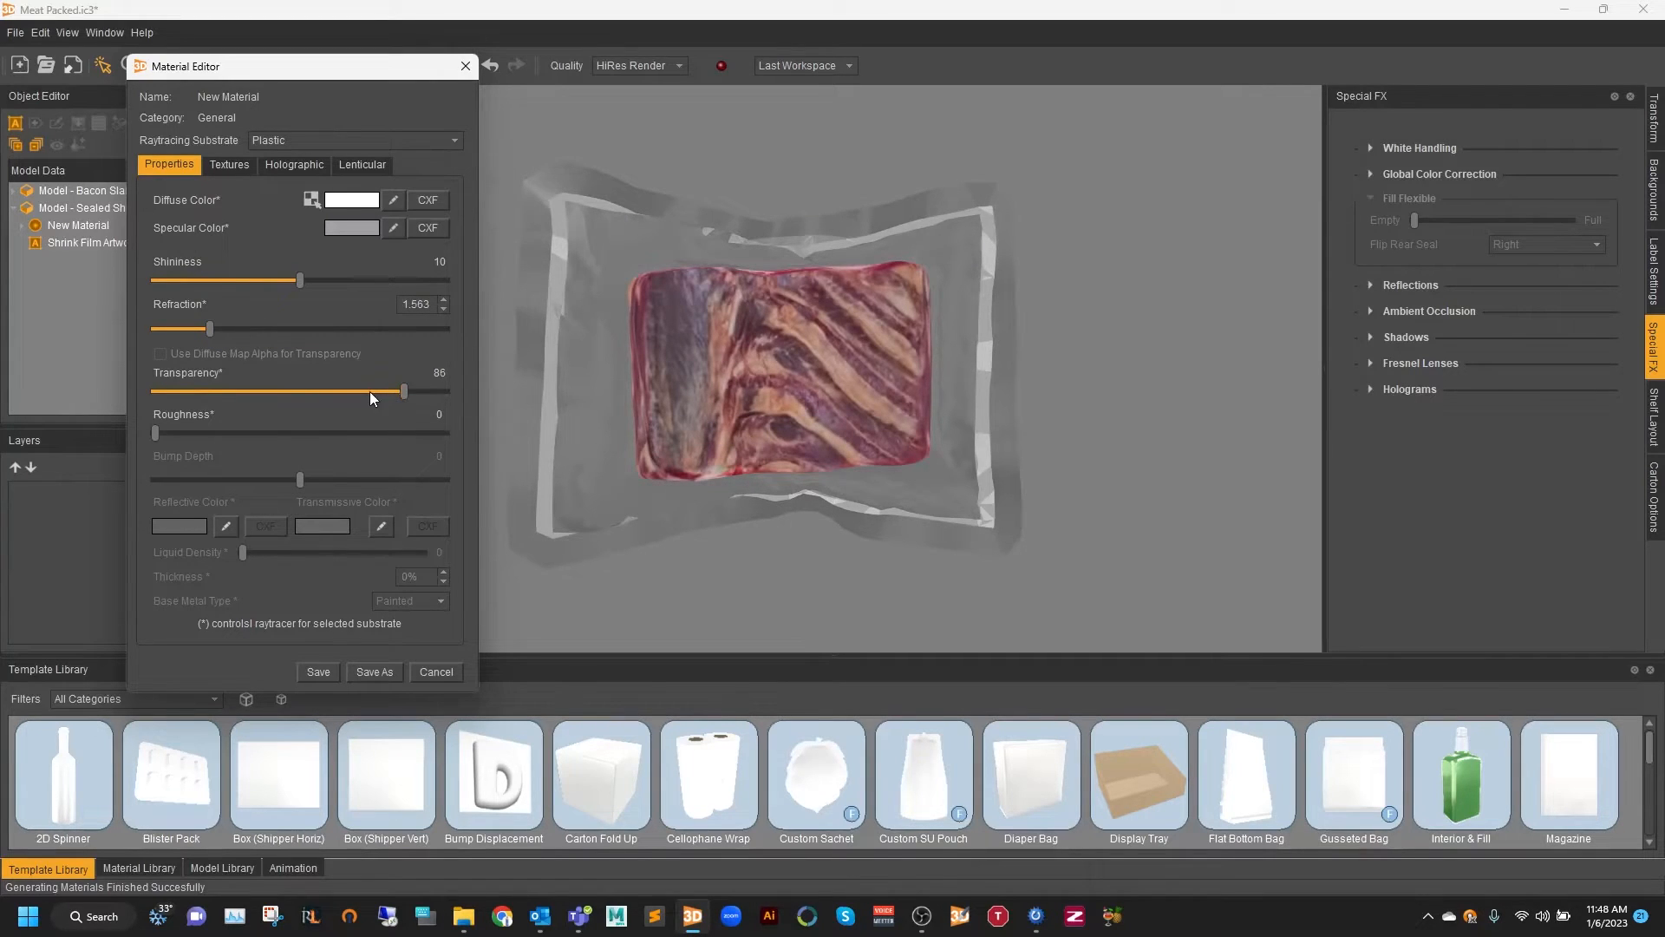
pyautogui.click(319, 673)
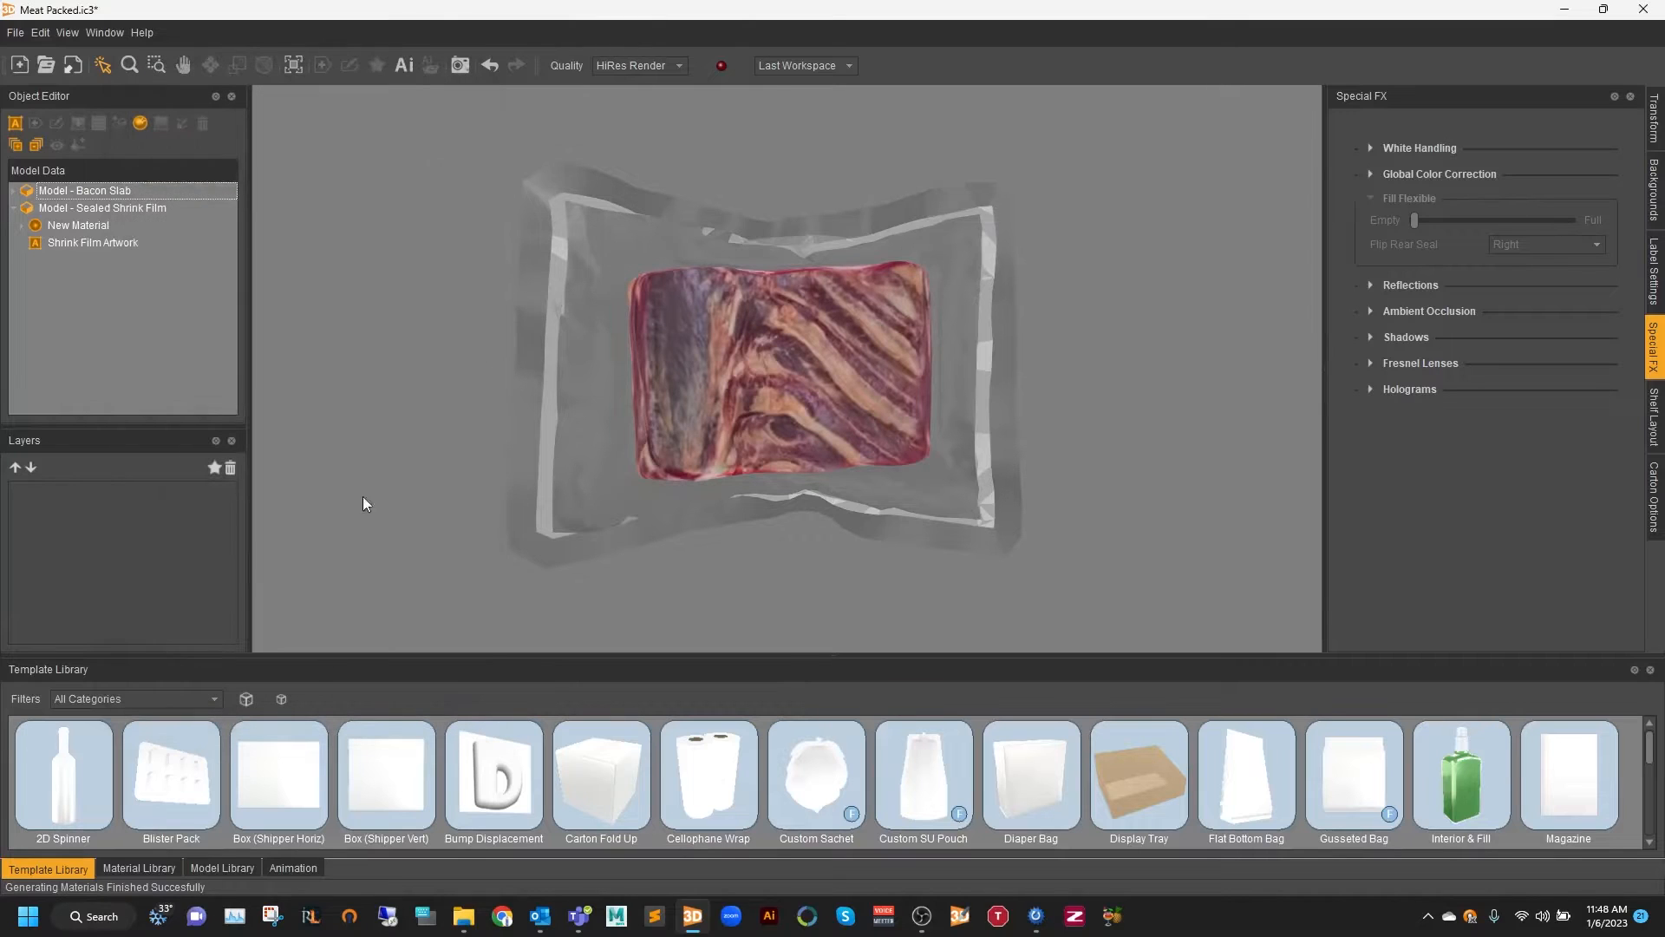
# Step: Open the Shrink Film Artwork in Illustrator and return to the 3D scene
pyautogui.click(401, 66)
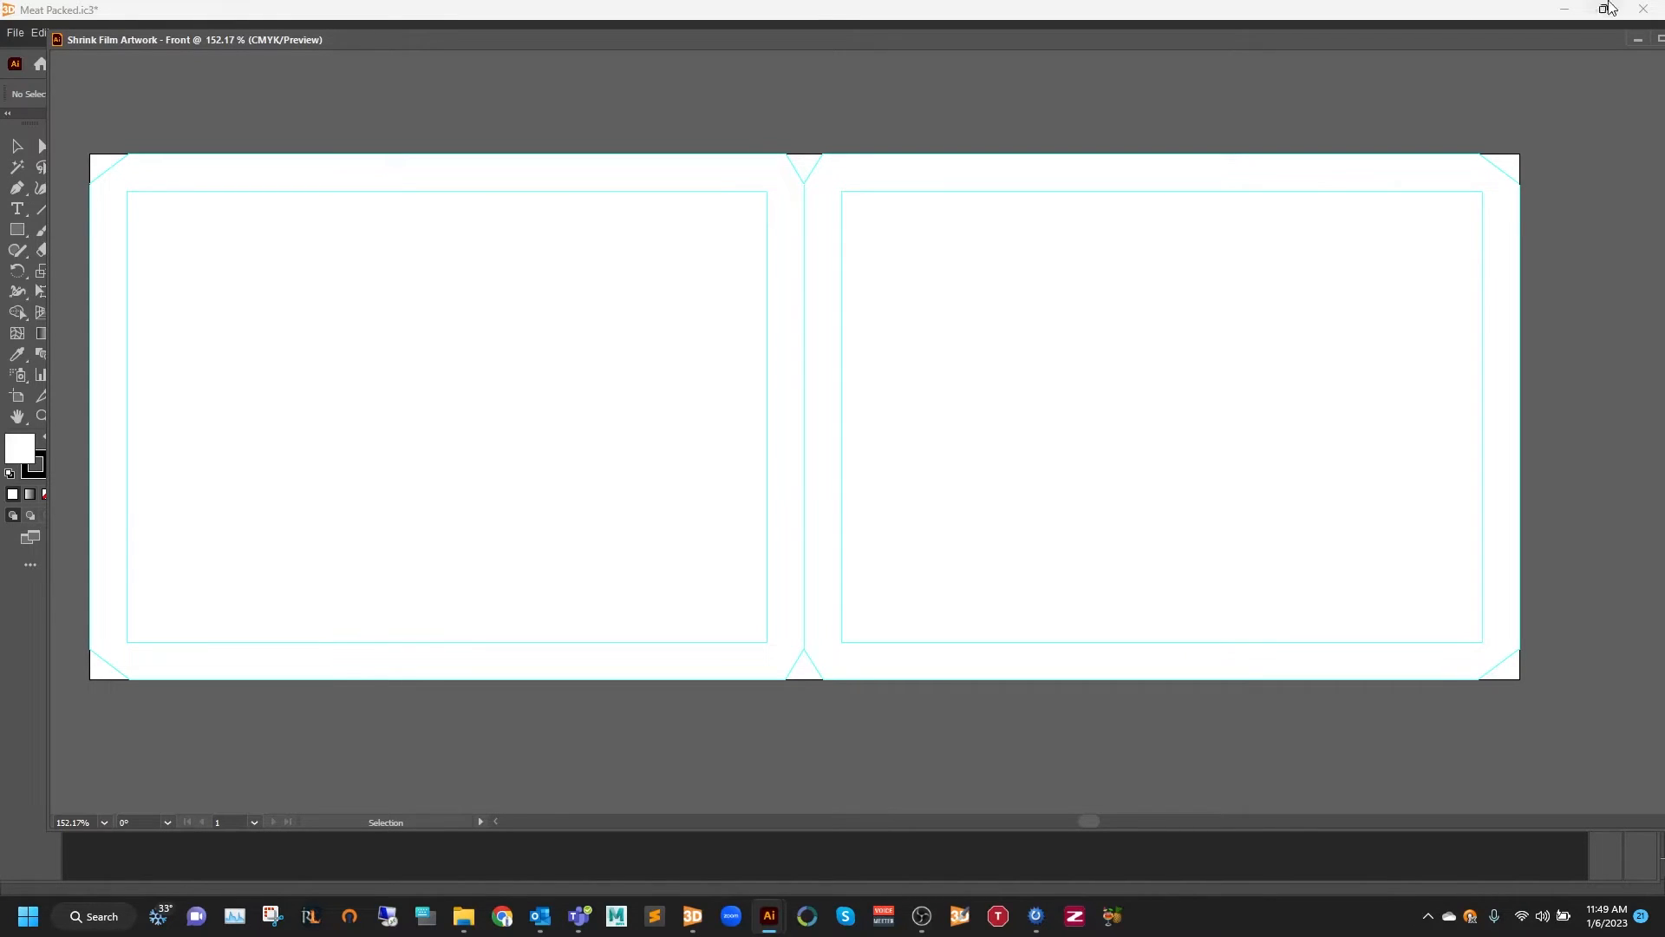
pyautogui.click(1564, 8)
# Step: Render a ray-traced preview of the packed bacon slab with the Fastest sample setting
pyautogui.moveTo(1077, 151)
pyautogui.mouseDown()
pyautogui.moveTo(1103, 155)
pyautogui.moveTo(1023, 158)
pyautogui.moveTo(1054, 152)
pyautogui.mouseUp()
pyautogui.click(90, 167)
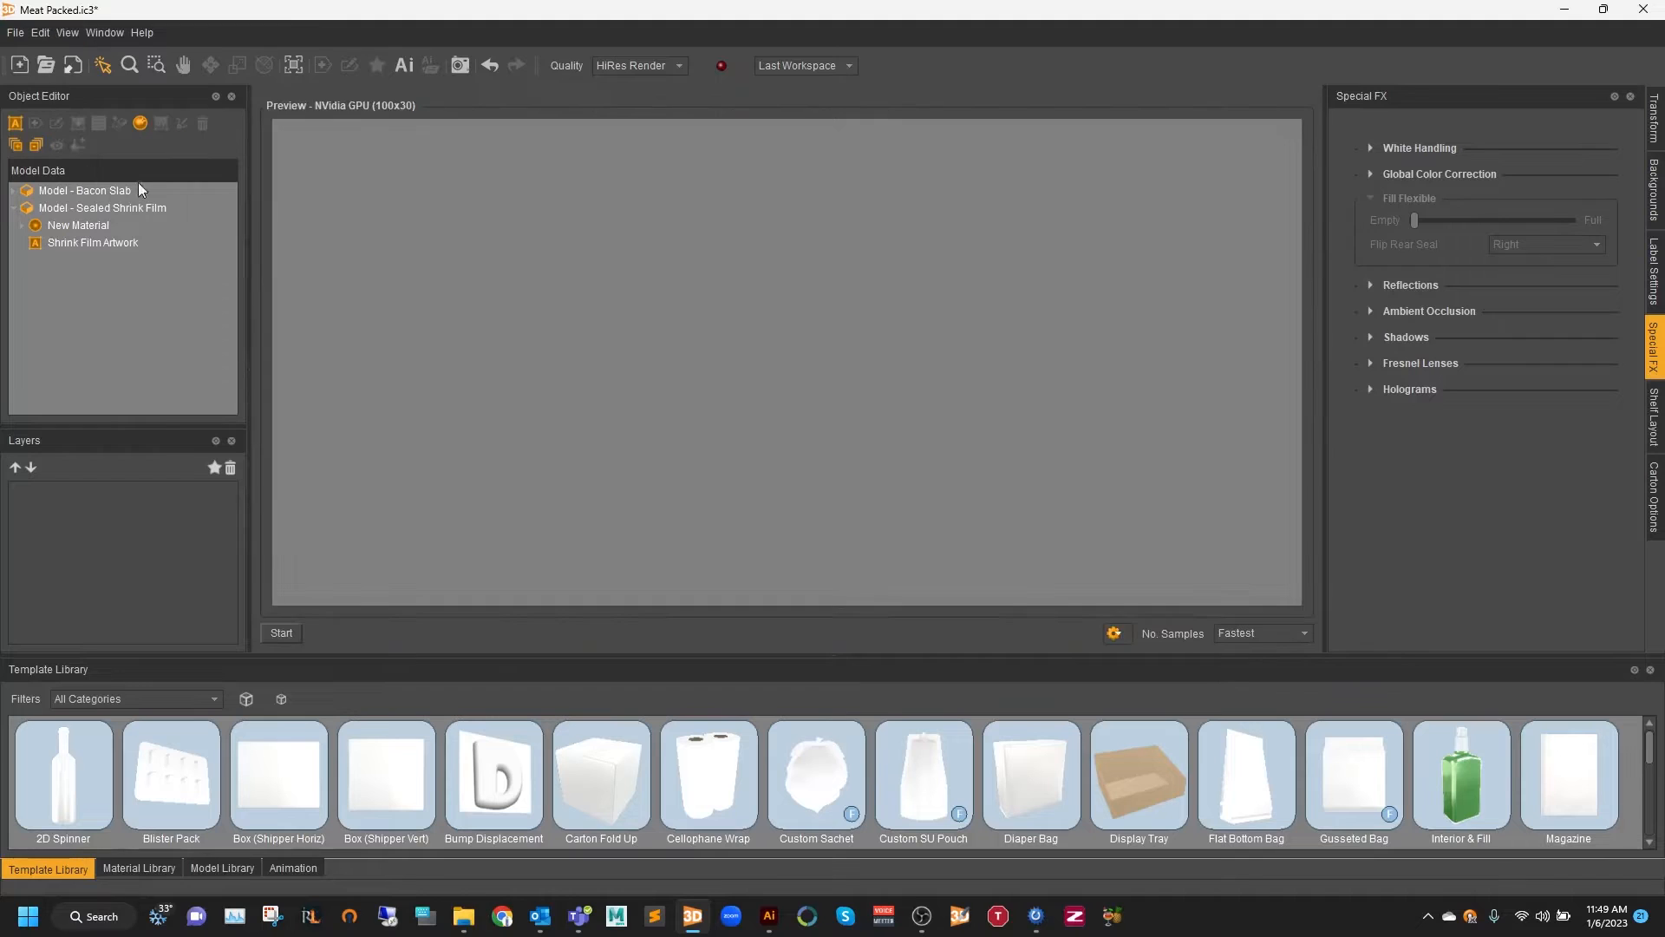
pyautogui.click(263, 631)
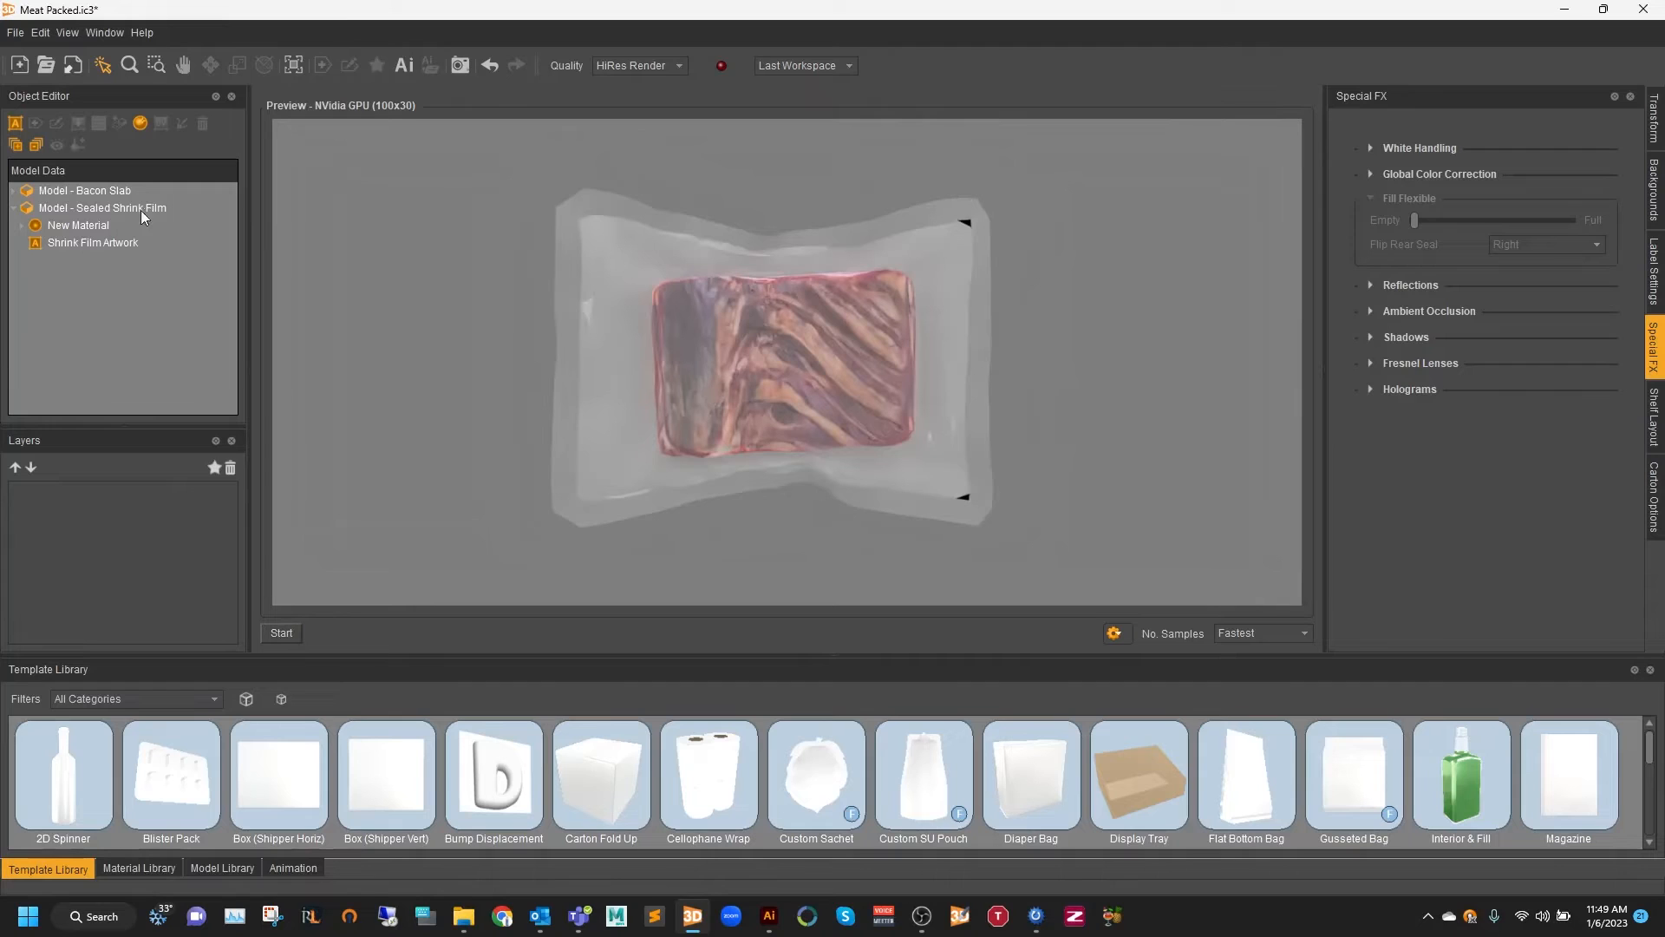
# Step: Open the Sealed Shrink Film model in the Point Editor and compare its seal corners with the rendered preview
pyautogui.click(99, 208)
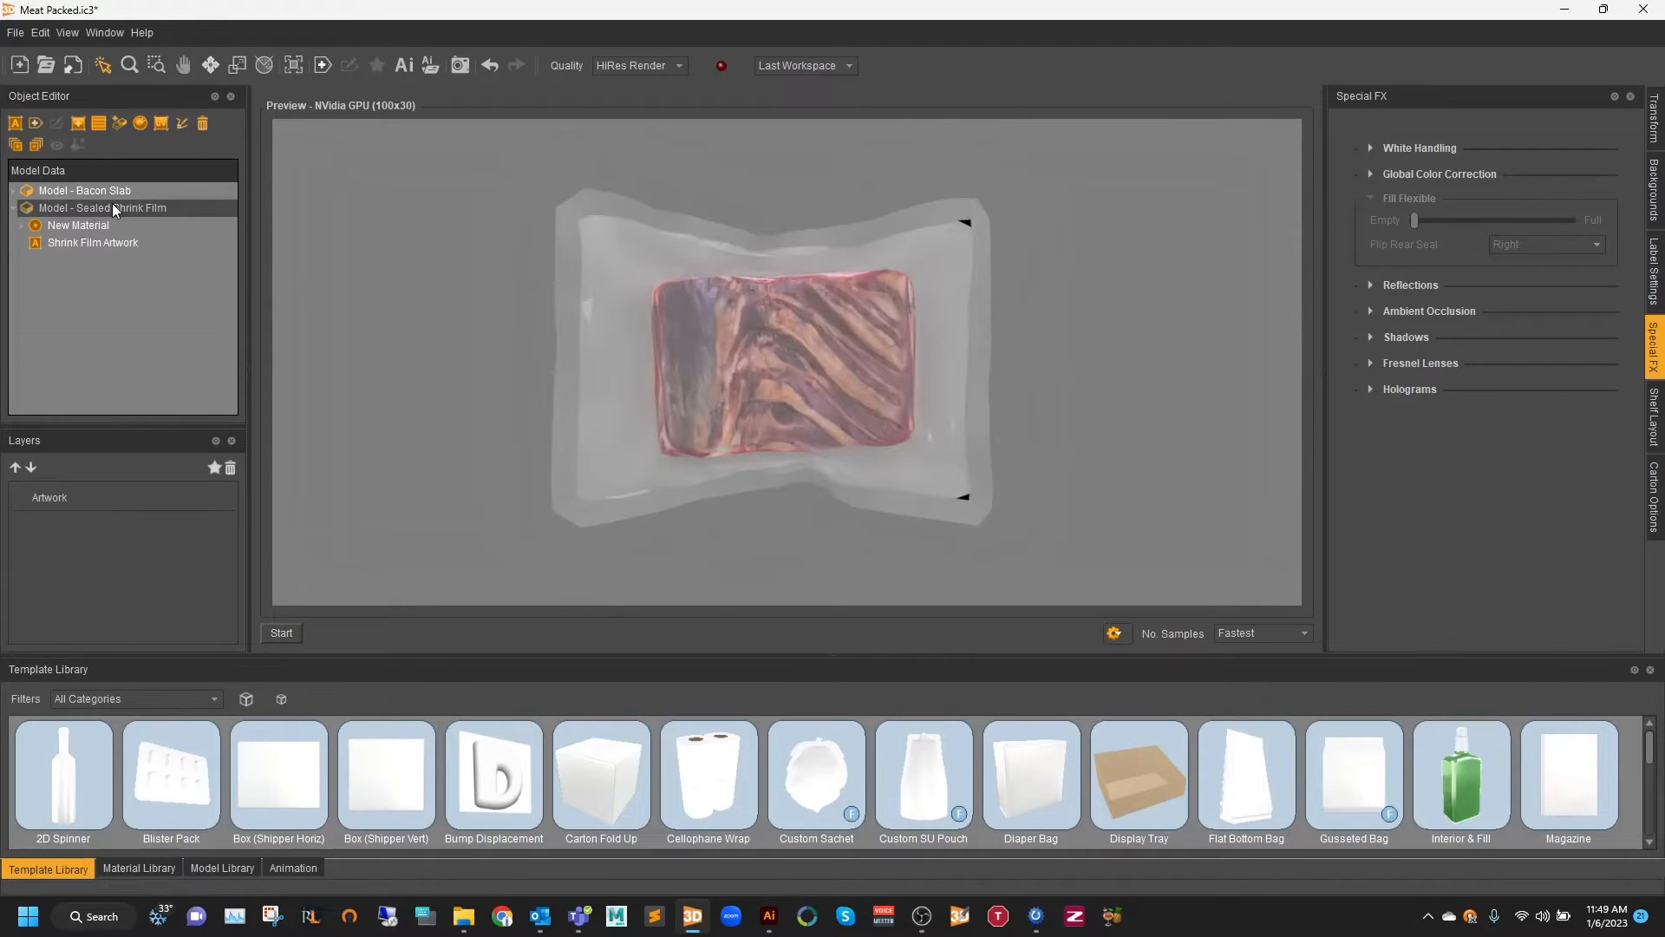
pyautogui.click(183, 128)
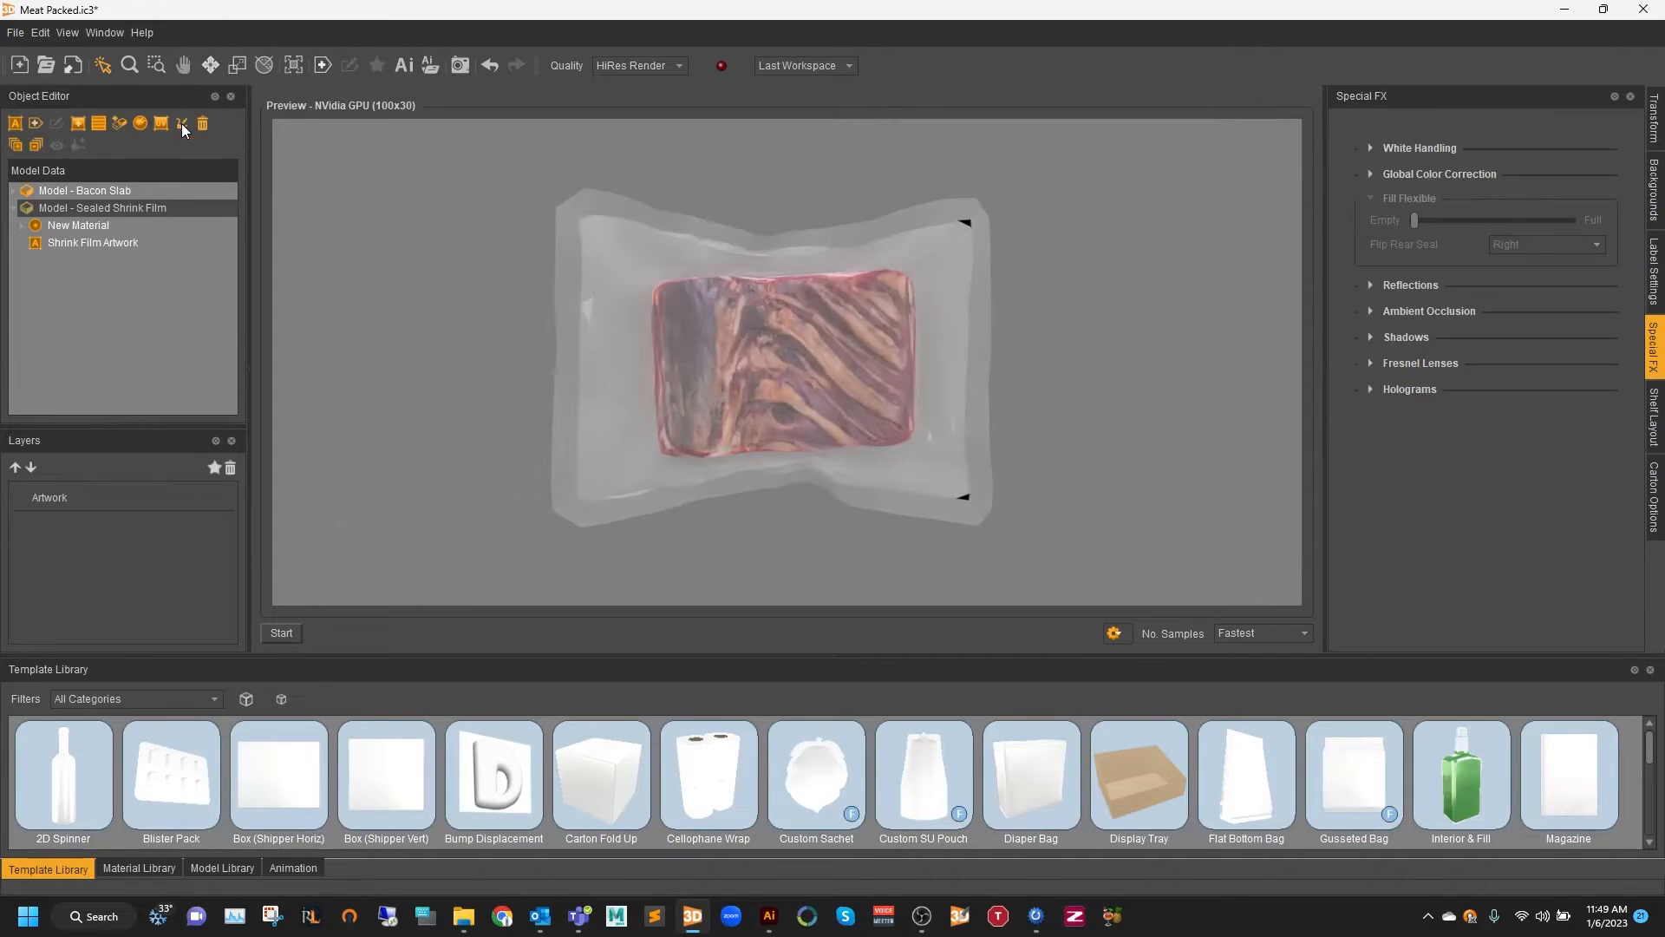
pyautogui.moveTo(392, 115); pyautogui.dragTo(333, 99)
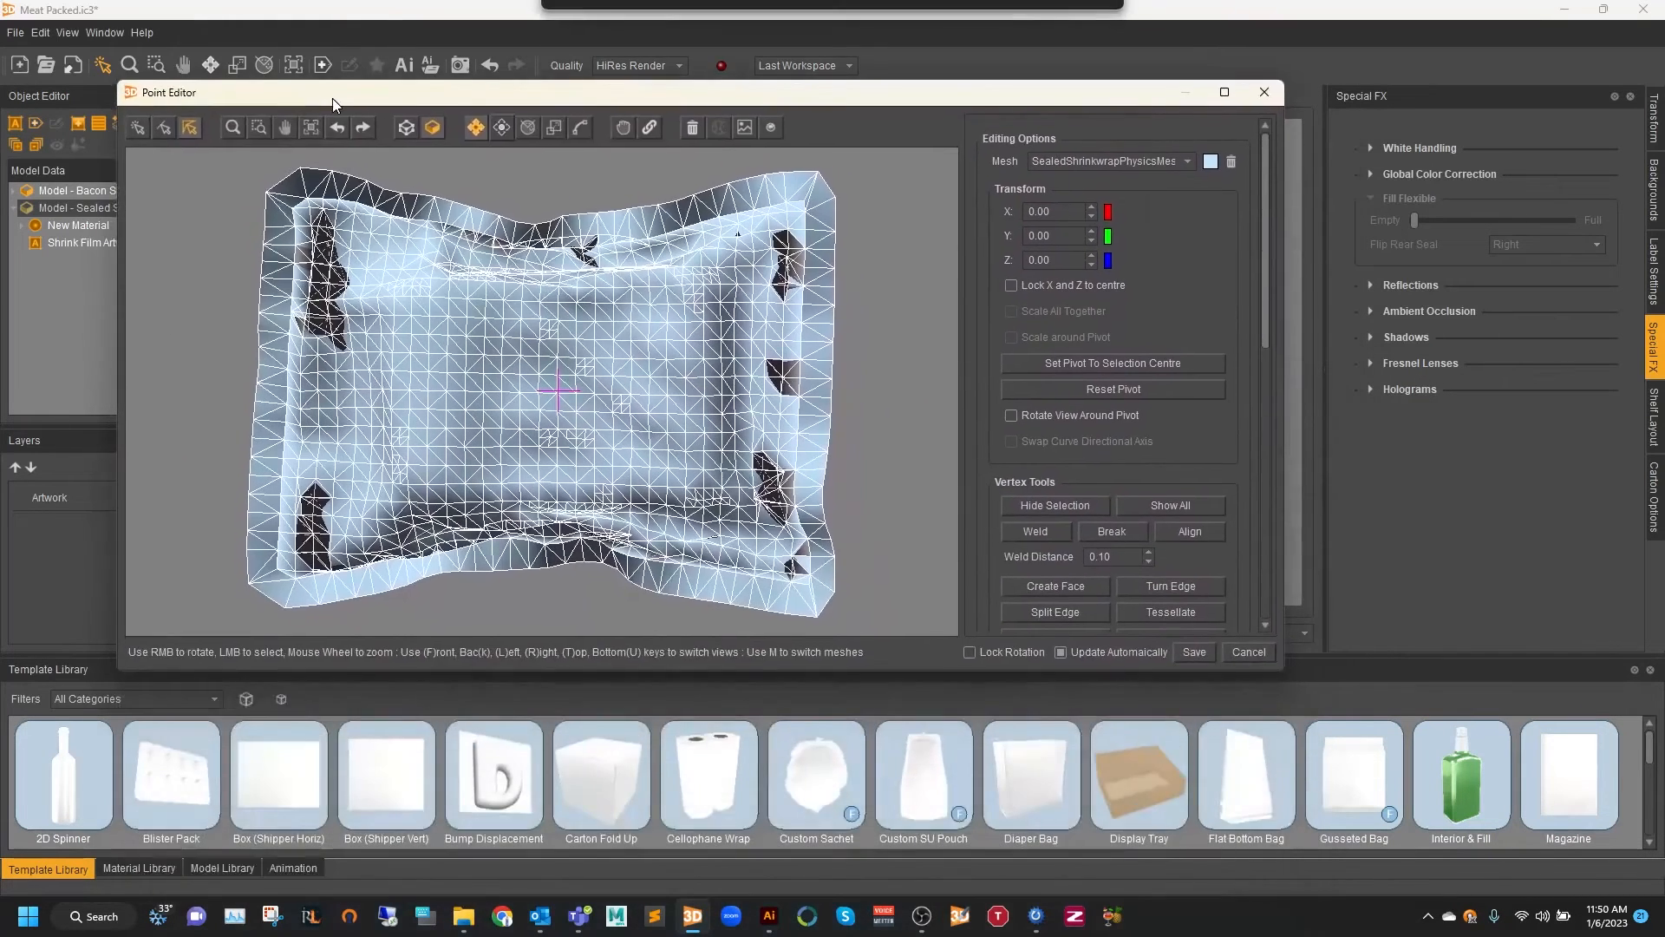
pyautogui.moveTo(285, 252); pyautogui.dragTo(385, 560, button='right')
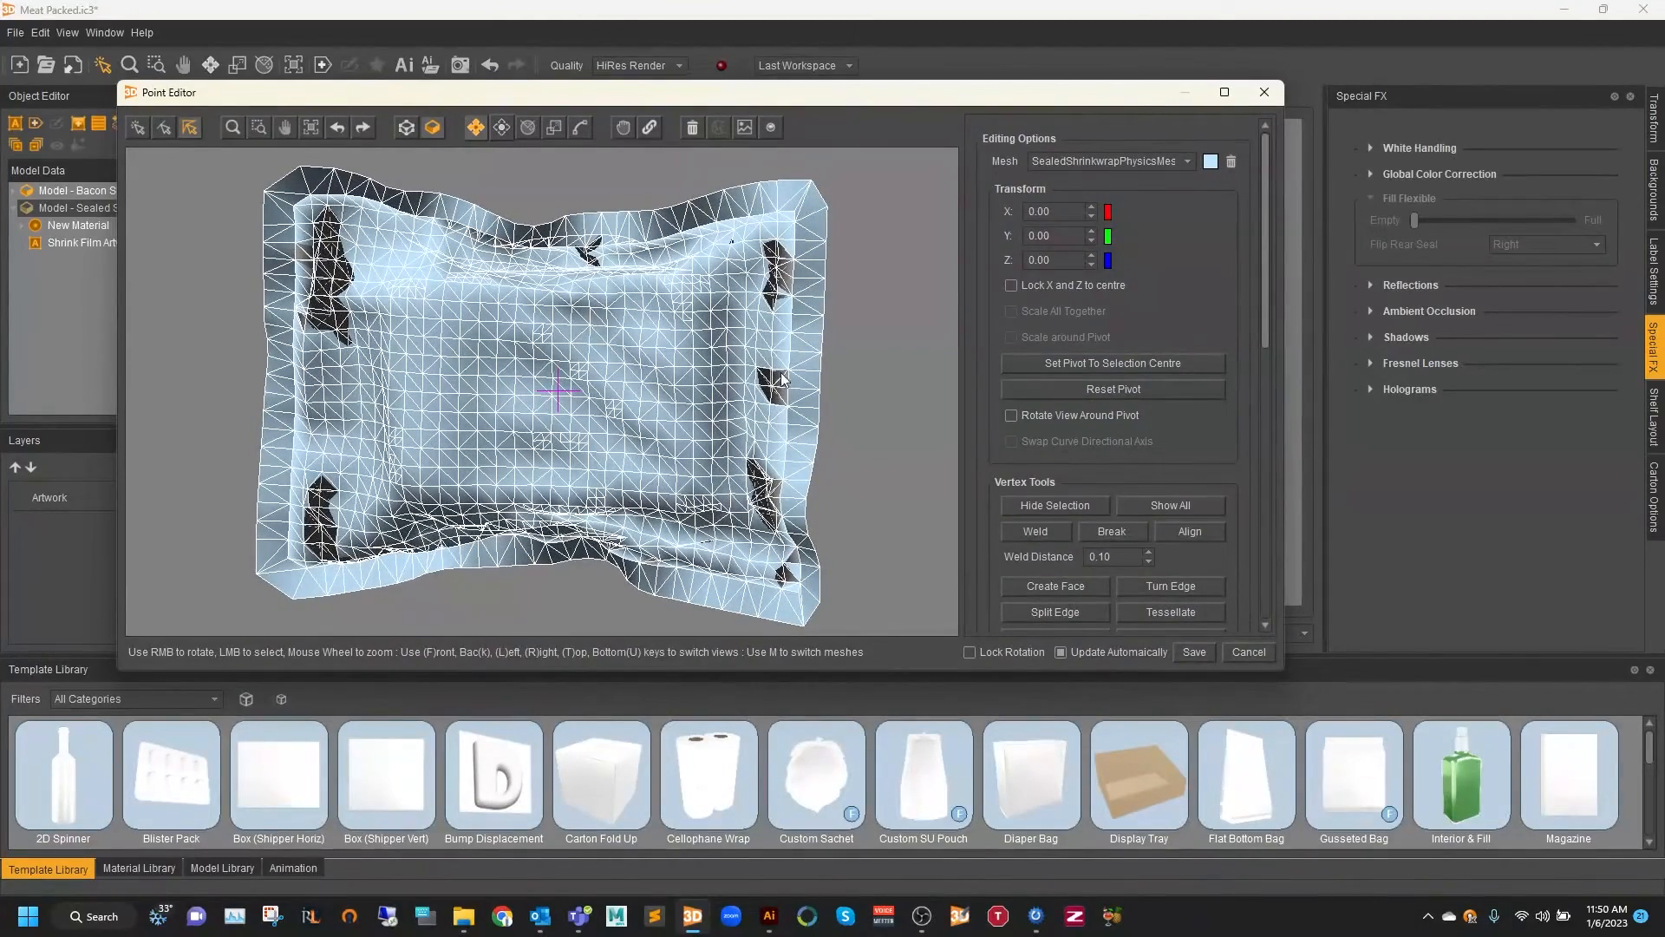
pyautogui.moveTo(724, 98); pyautogui.dragTo(700, 600)
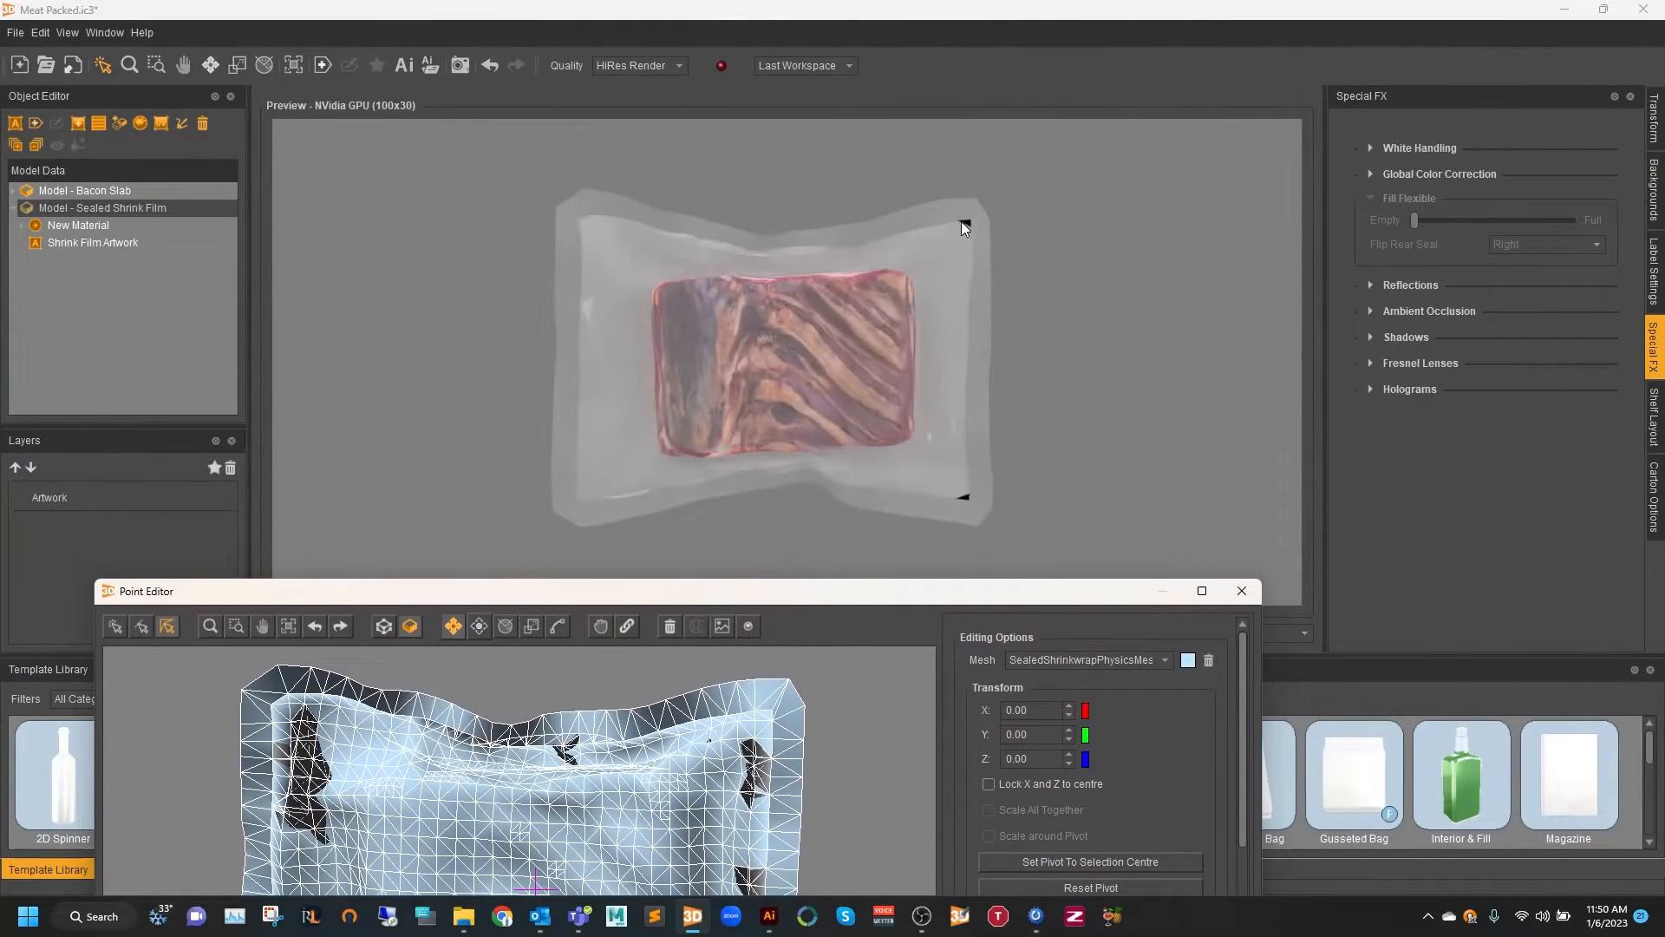
pyautogui.moveTo(859, 594); pyautogui.dragTo(818, 277)
# Step: Recalculate the normals of the faces at the film's upper-right seal corner and smooth them at a 45 deg angle
pyautogui.click(831, 345)
pyautogui.scroll(4, 652, 501)
pyautogui.scroll(8, 653, 502)
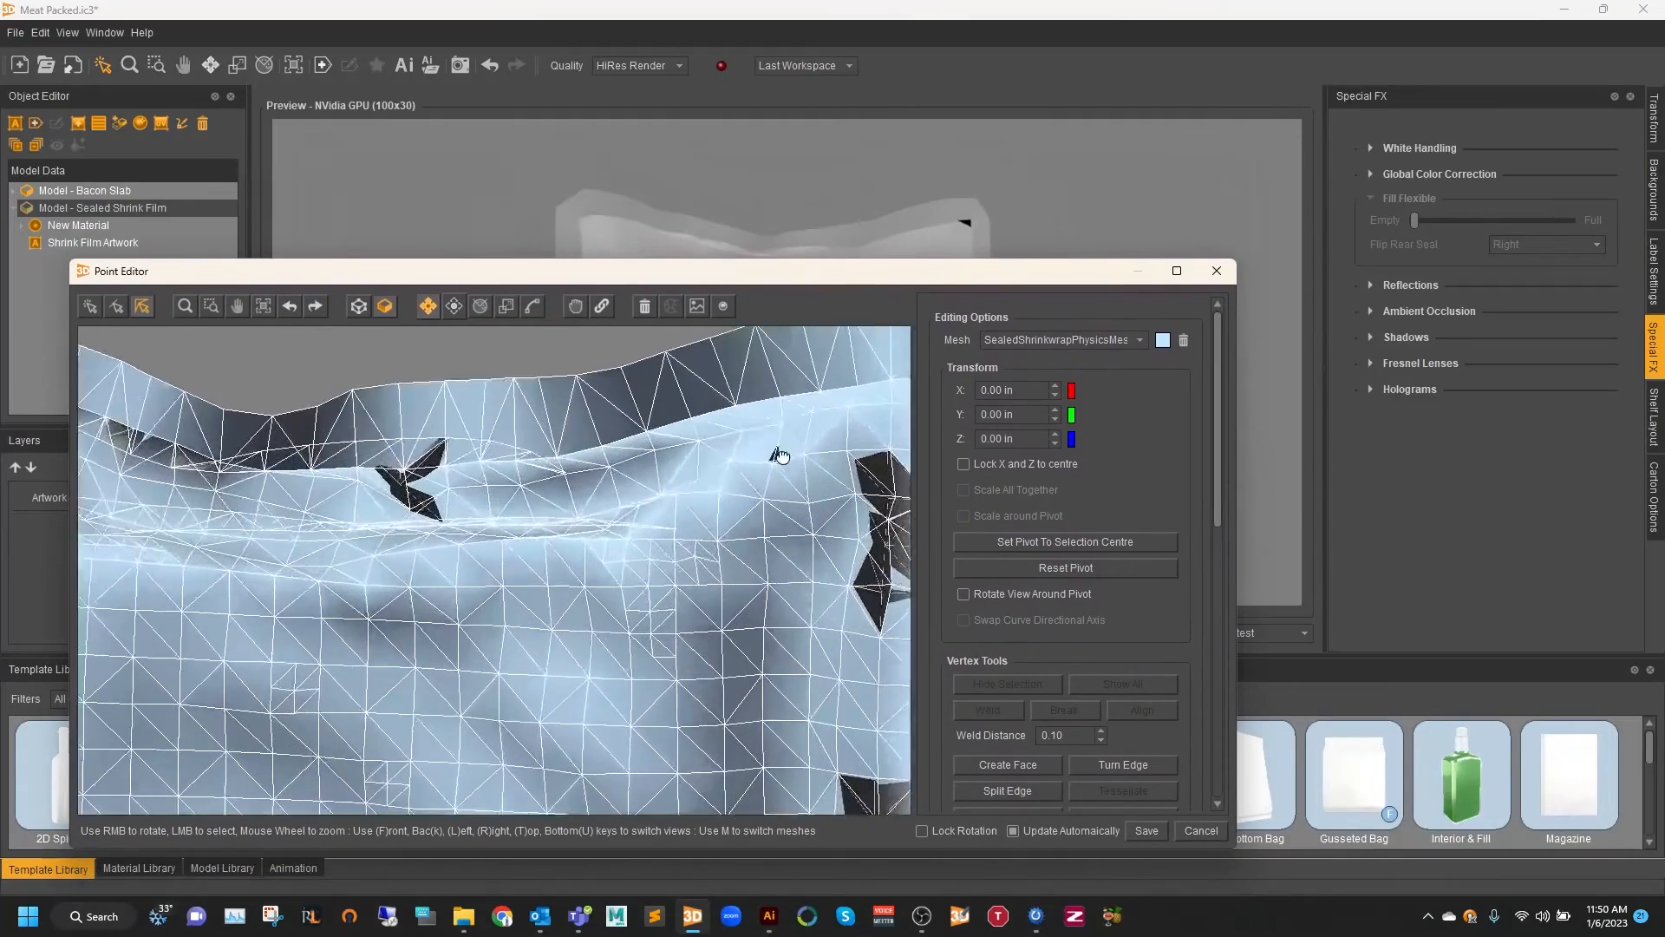
pyautogui.moveTo(549, 502); pyautogui.dragTo(241, 487, button='middle')
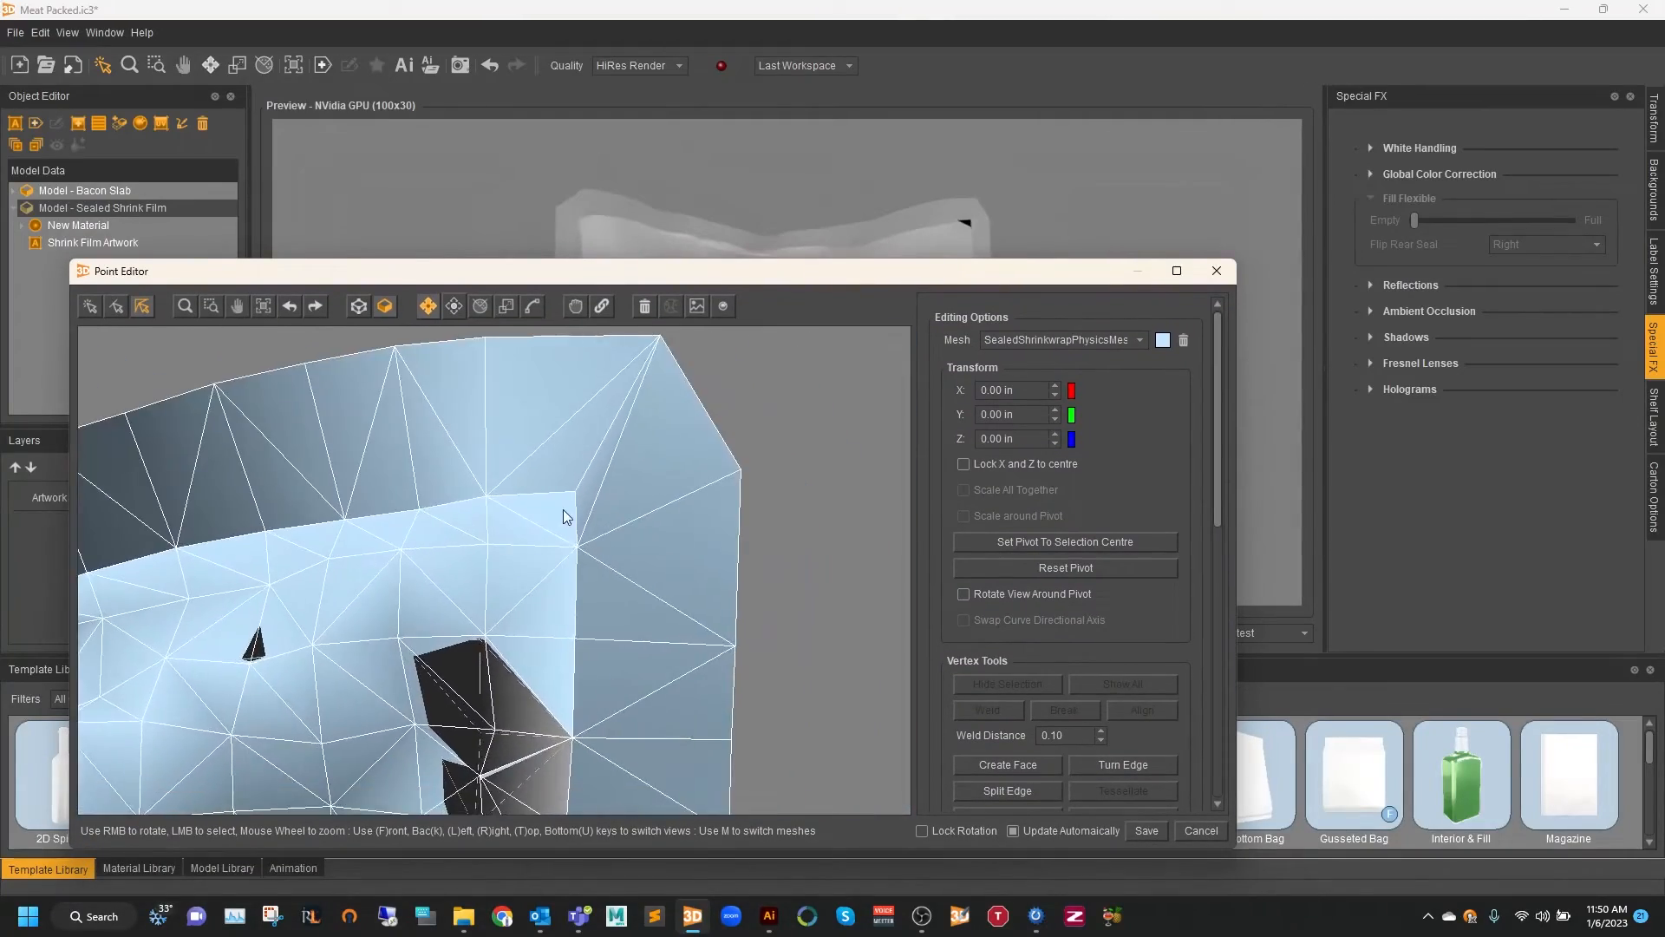
pyautogui.scroll(3, 565, 508)
pyautogui.moveTo(704, 471); pyautogui.dragTo(557, 510, button='middle')
pyautogui.moveTo(555, 509); pyautogui.dragTo(569, 511, button='right')
pyautogui.moveTo(583, 270); pyautogui.dragTo(569, 192)
pyautogui.moveTo(525, 331); pyautogui.dragTo(631, 419)
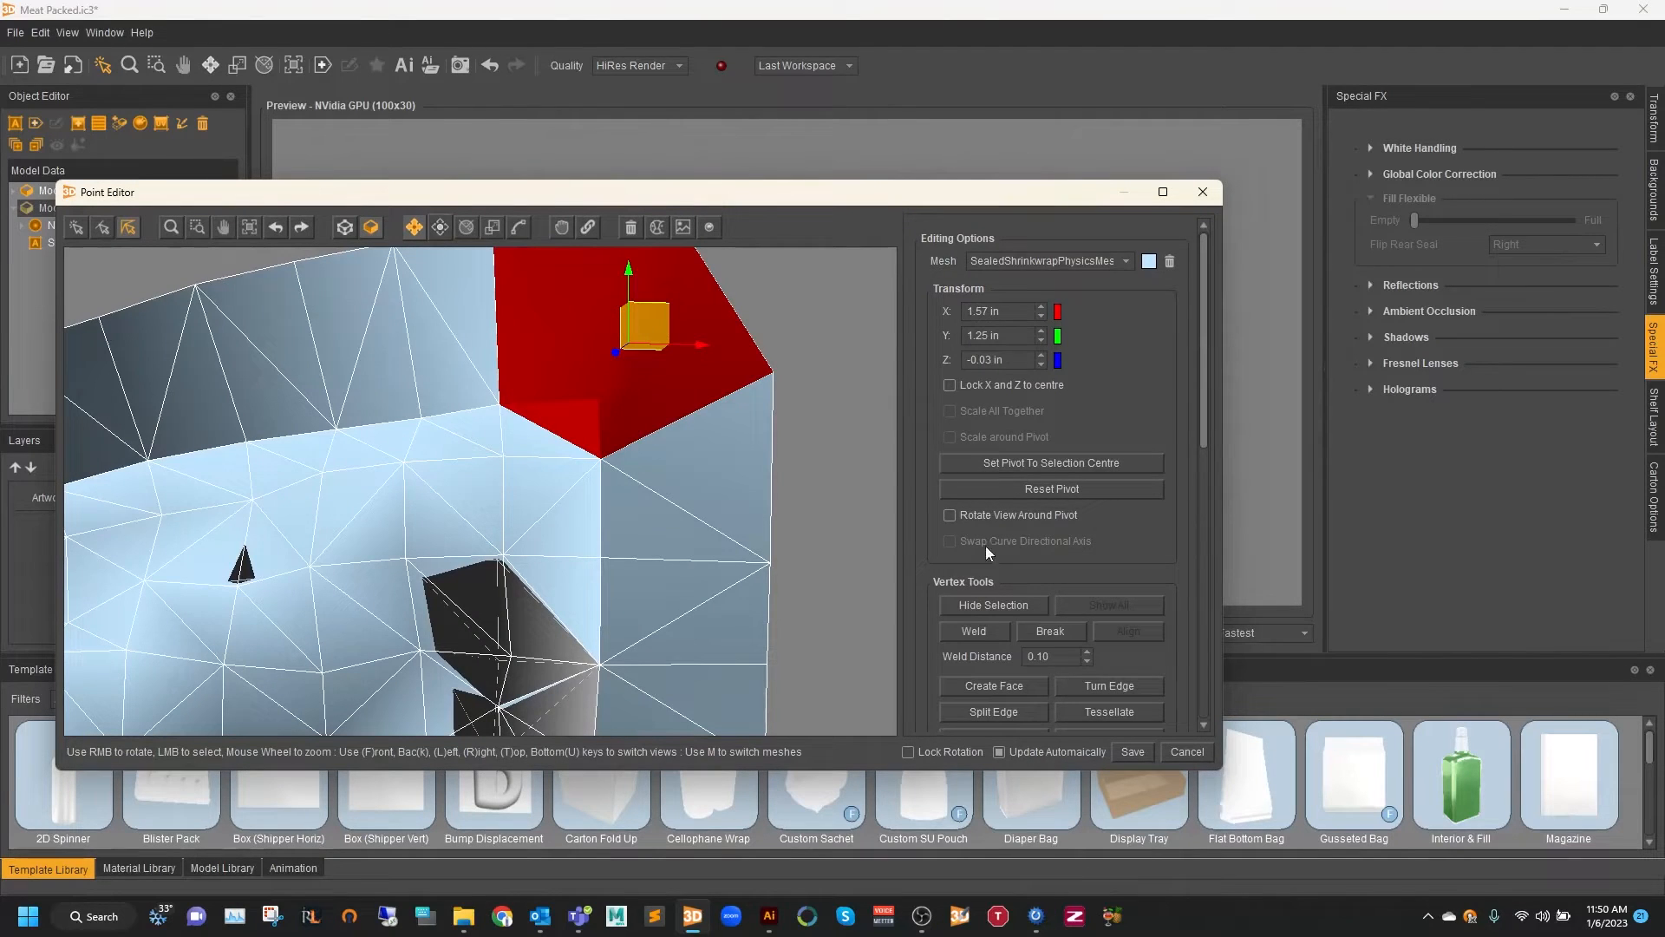
pyautogui.scroll(-5, 944, 563)
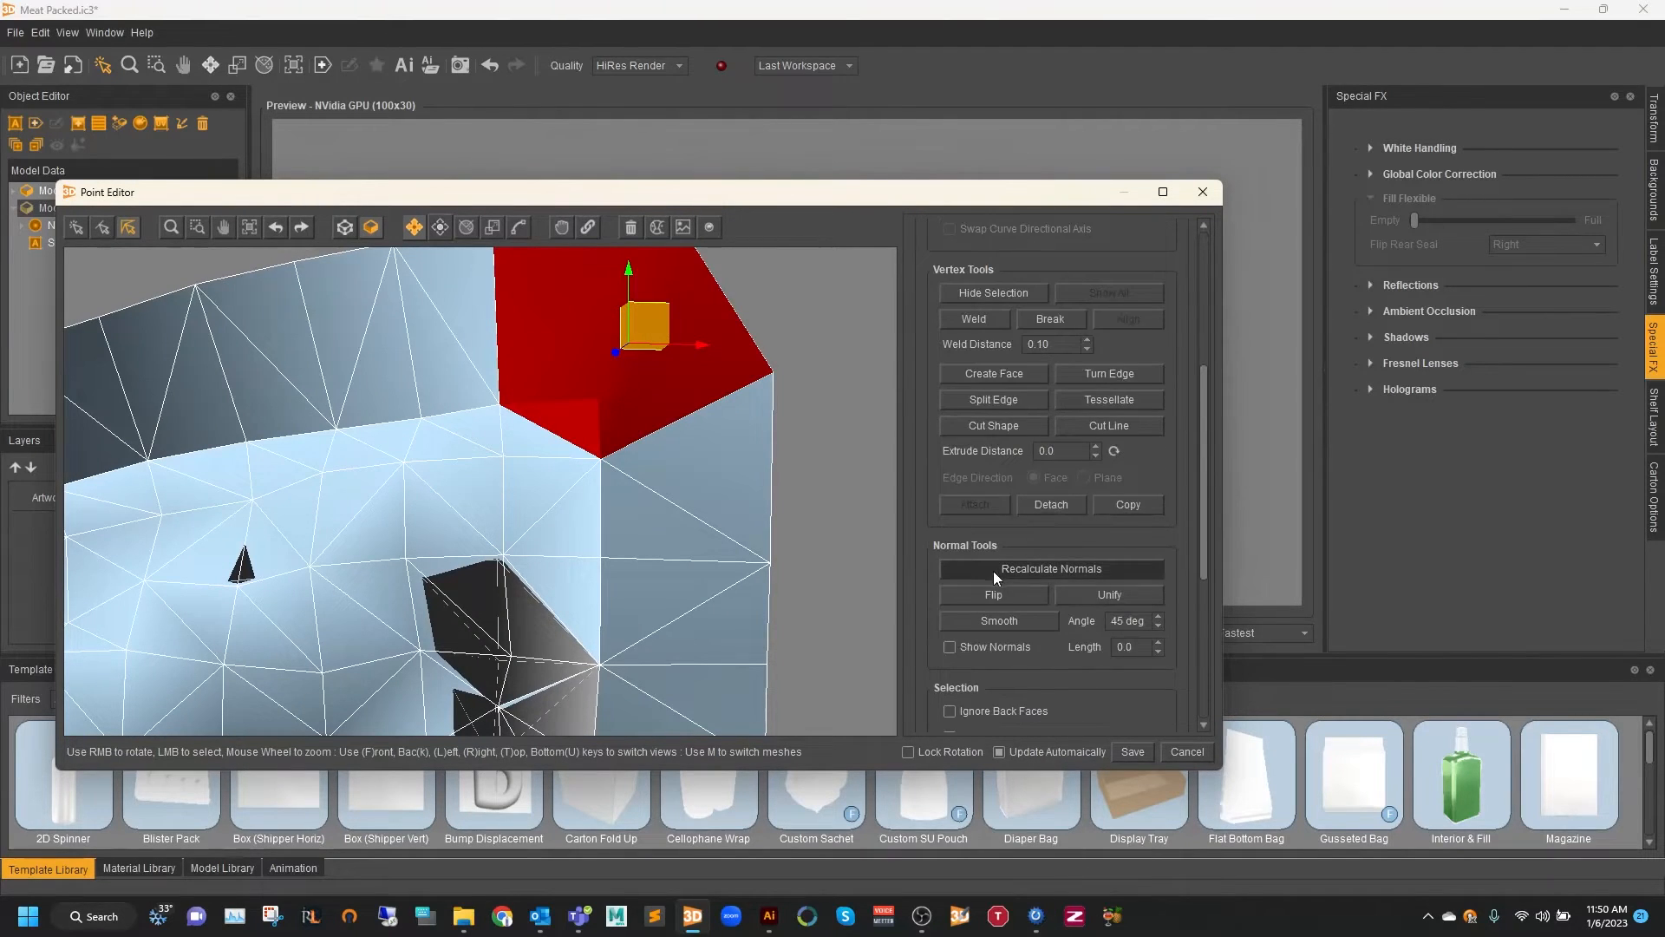
pyautogui.click(1002, 570)
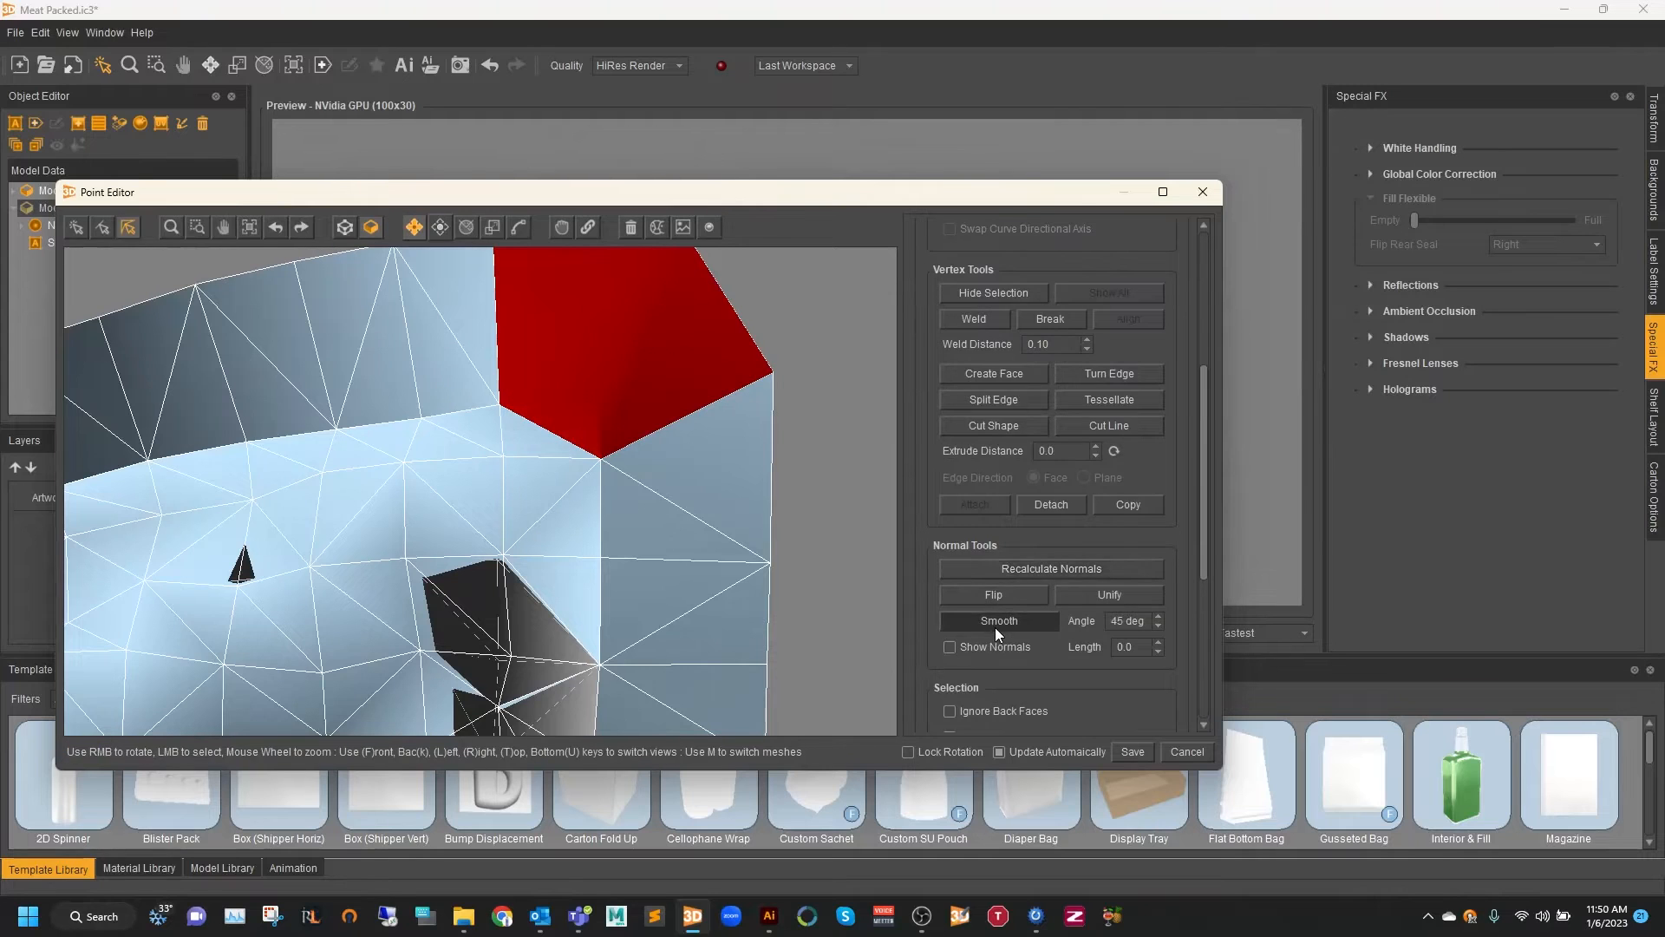
pyautogui.click(996, 627)
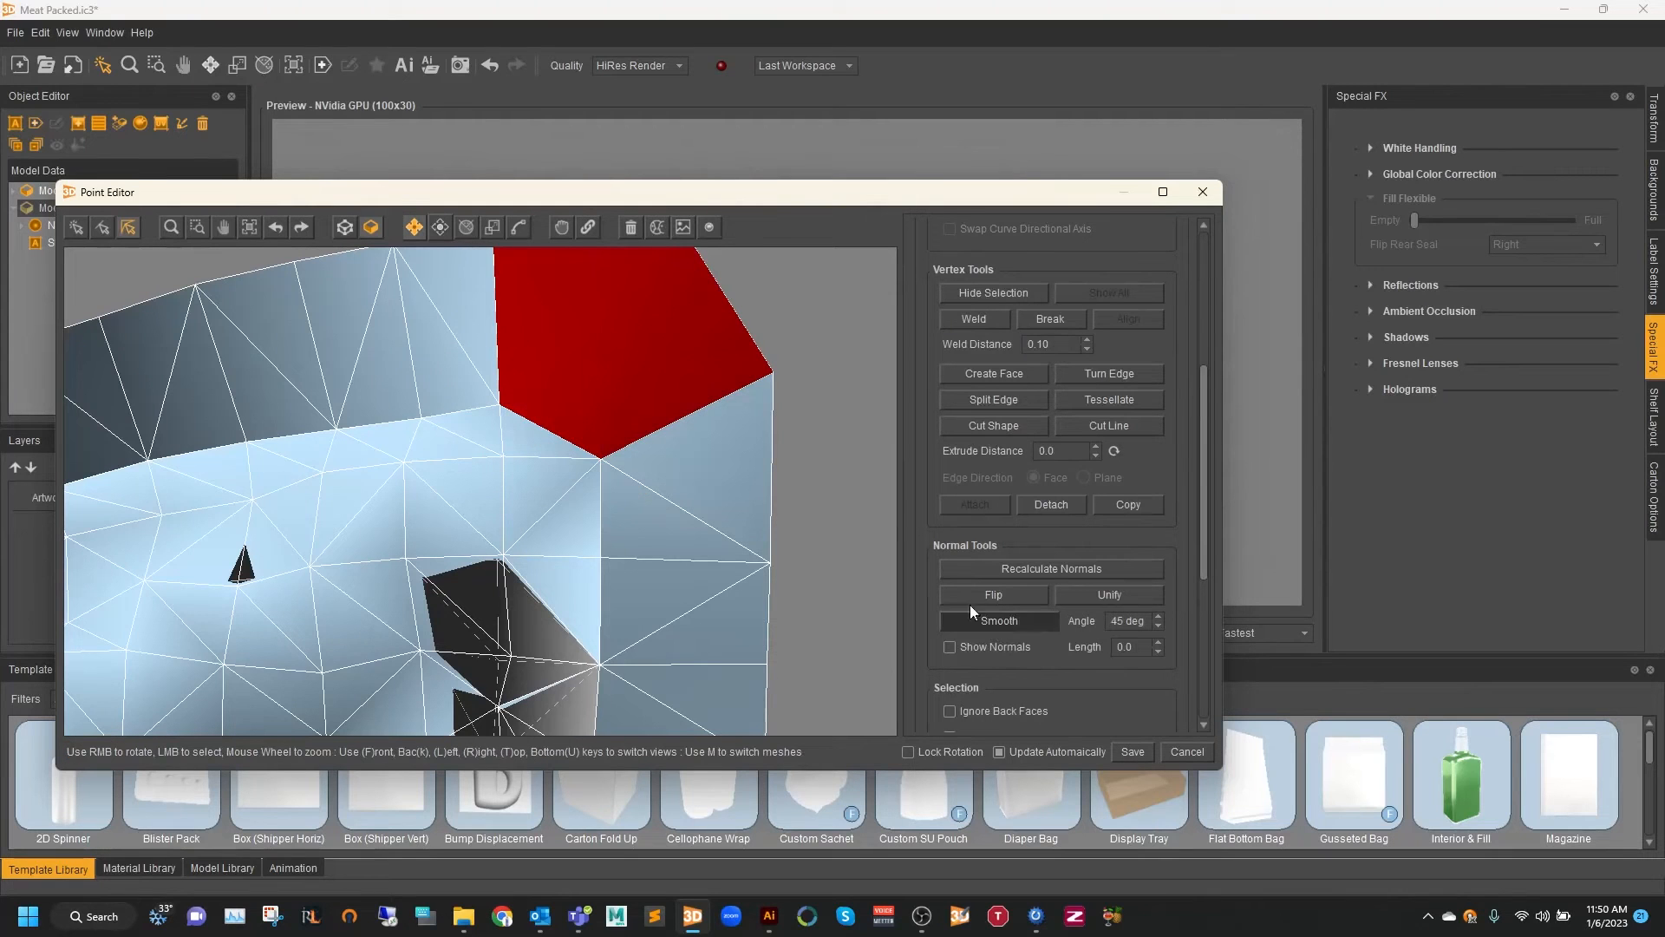
# Step: Recalculate the normals of the faces at the film's lower-right seal corner and smooth them at a 45 deg angle
pyautogui.click(830, 326)
pyautogui.moveTo(615, 566); pyautogui.dragTo(562, 329, button='middle')
pyautogui.moveTo(602, 626); pyautogui.dragTo(597, 299, button='middle')
pyautogui.moveTo(610, 694); pyautogui.dragTo(598, 347, button='middle')
pyautogui.moveTo(614, 588); pyautogui.dragTo(615, 371, button='middle')
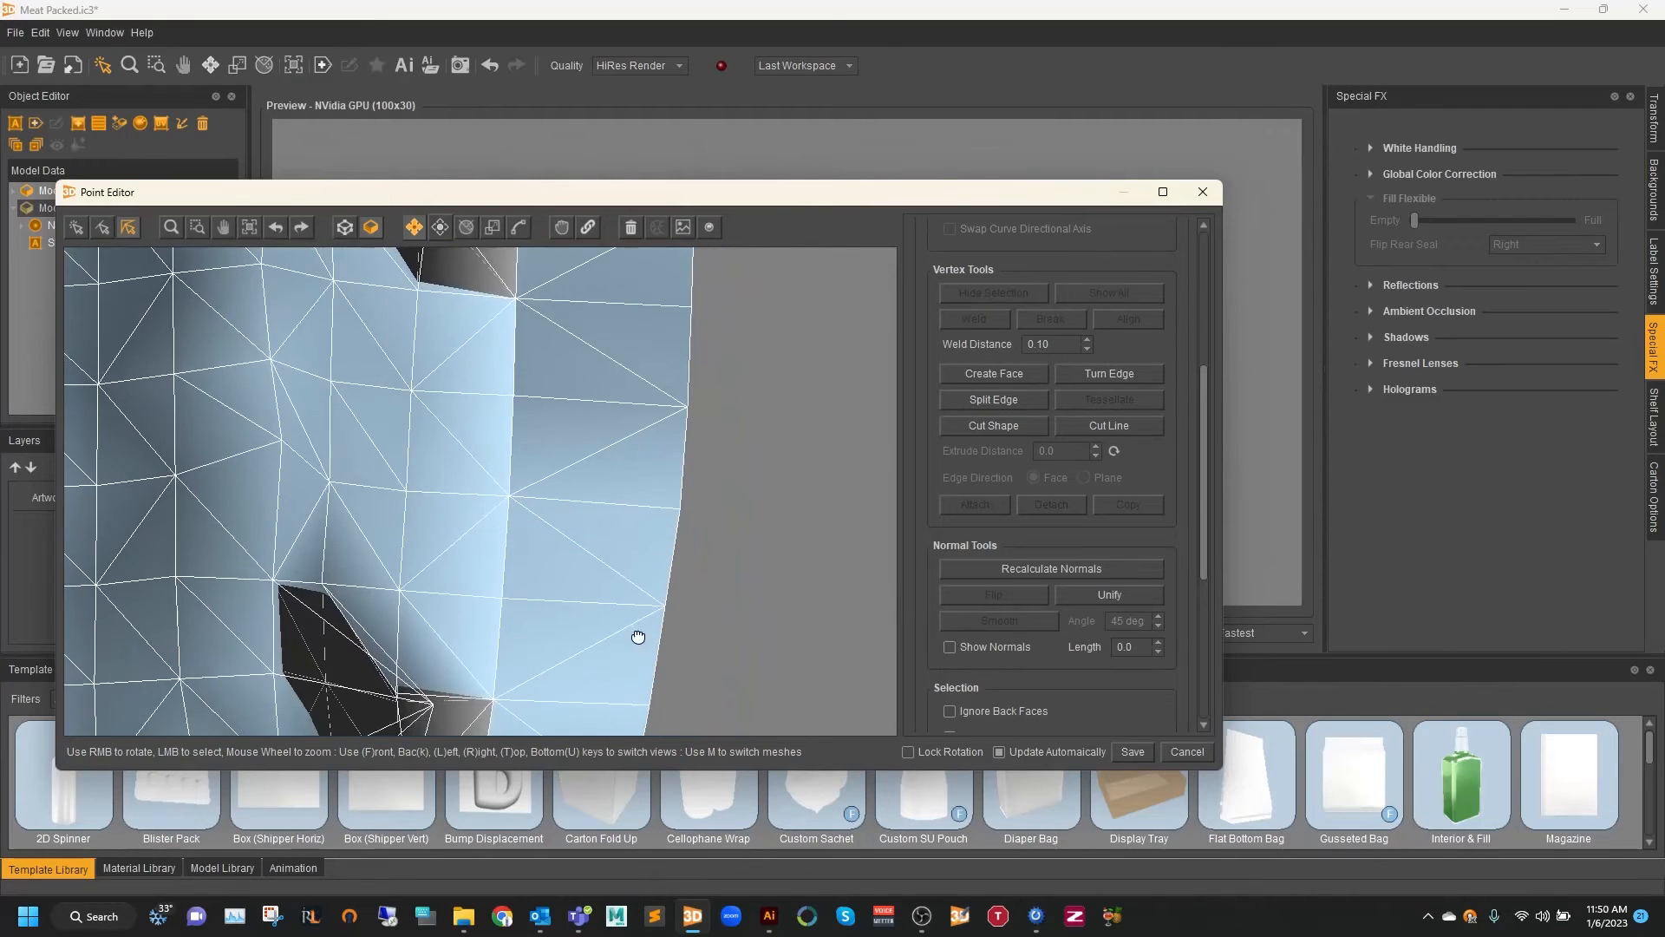
pyautogui.moveTo(636, 635); pyautogui.dragTo(637, 295, button='middle')
pyautogui.moveTo(647, 580); pyautogui.dragTo(642, 208, button='middle')
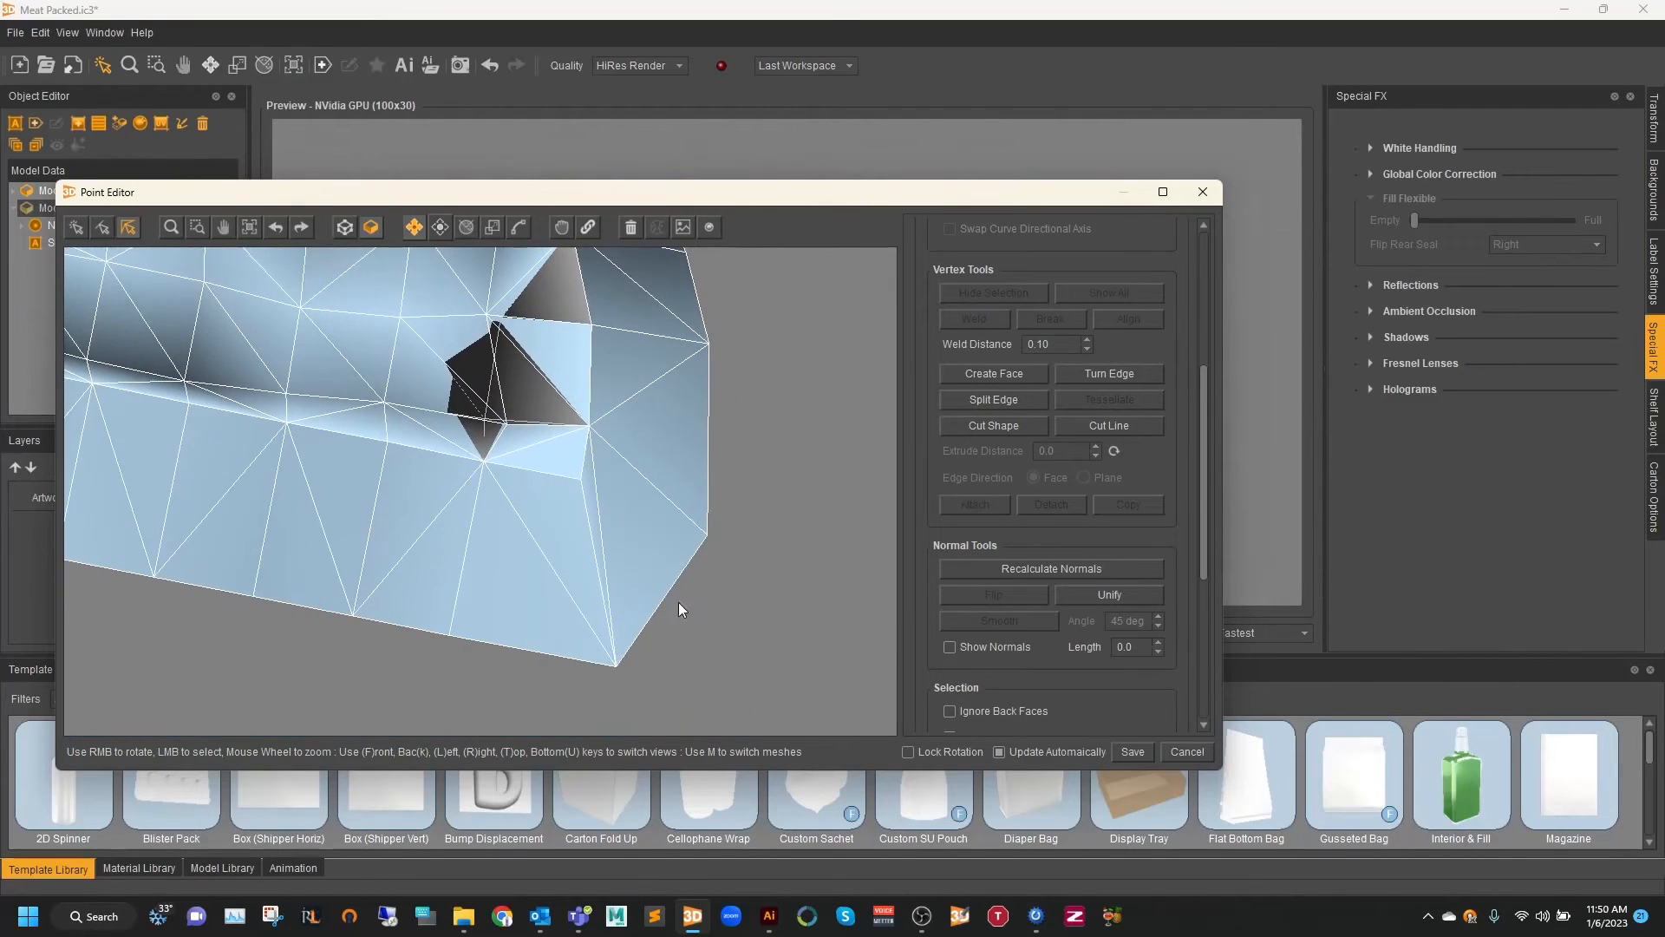
pyautogui.click(507, 445)
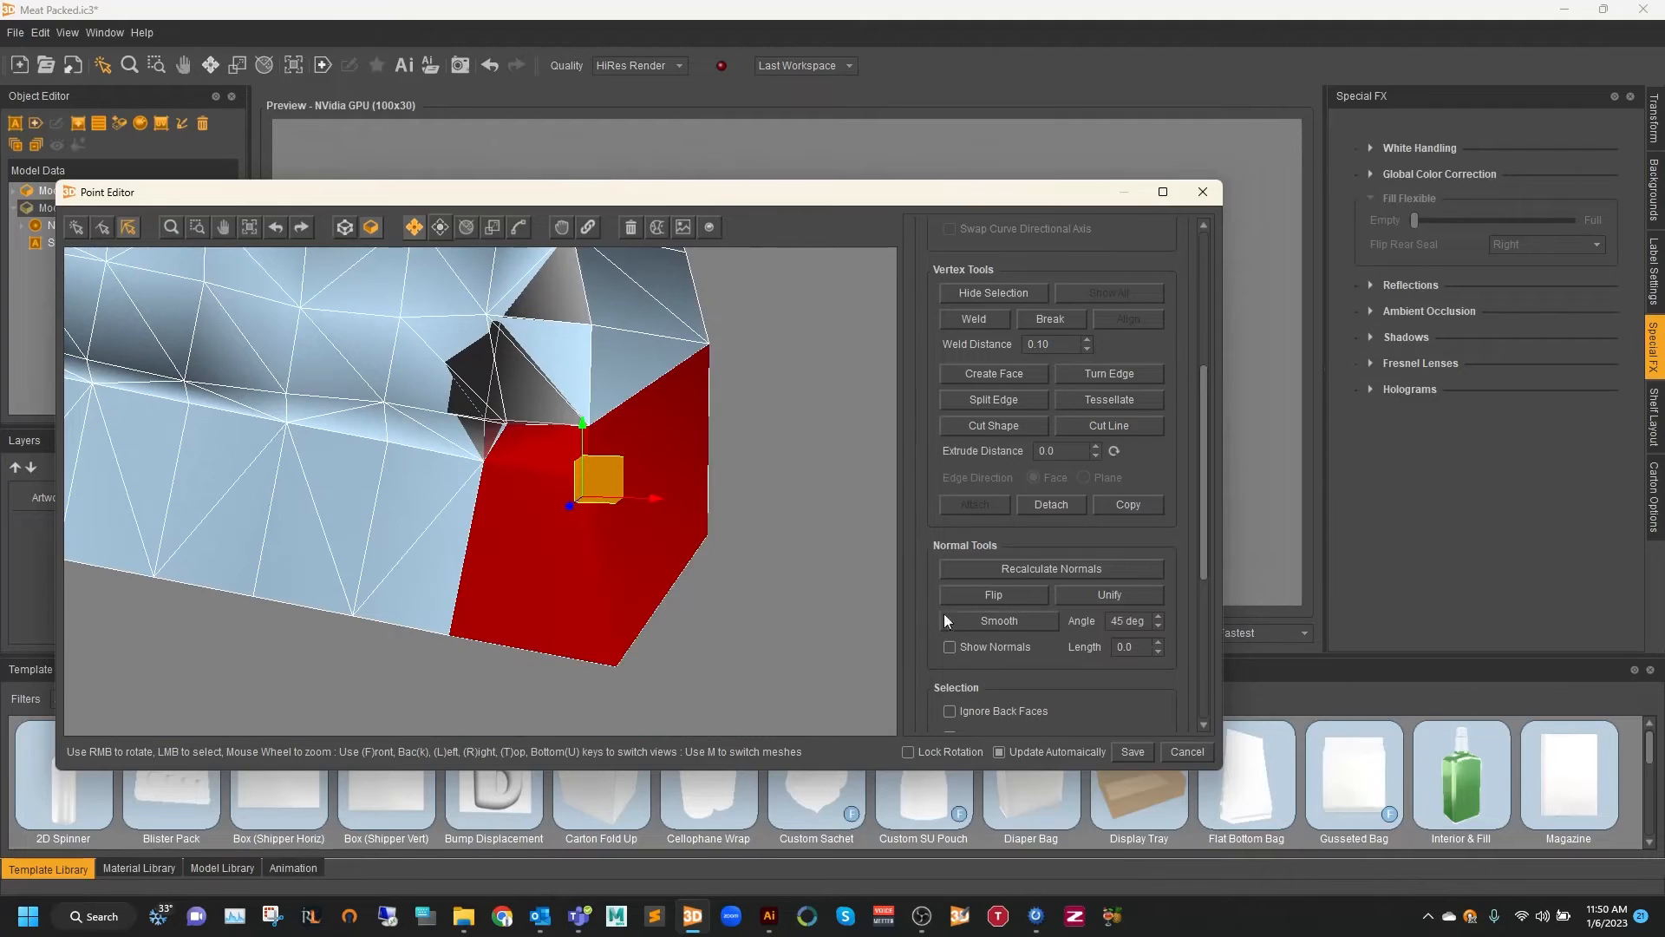
pyautogui.click(1010, 576)
pyautogui.click(989, 618)
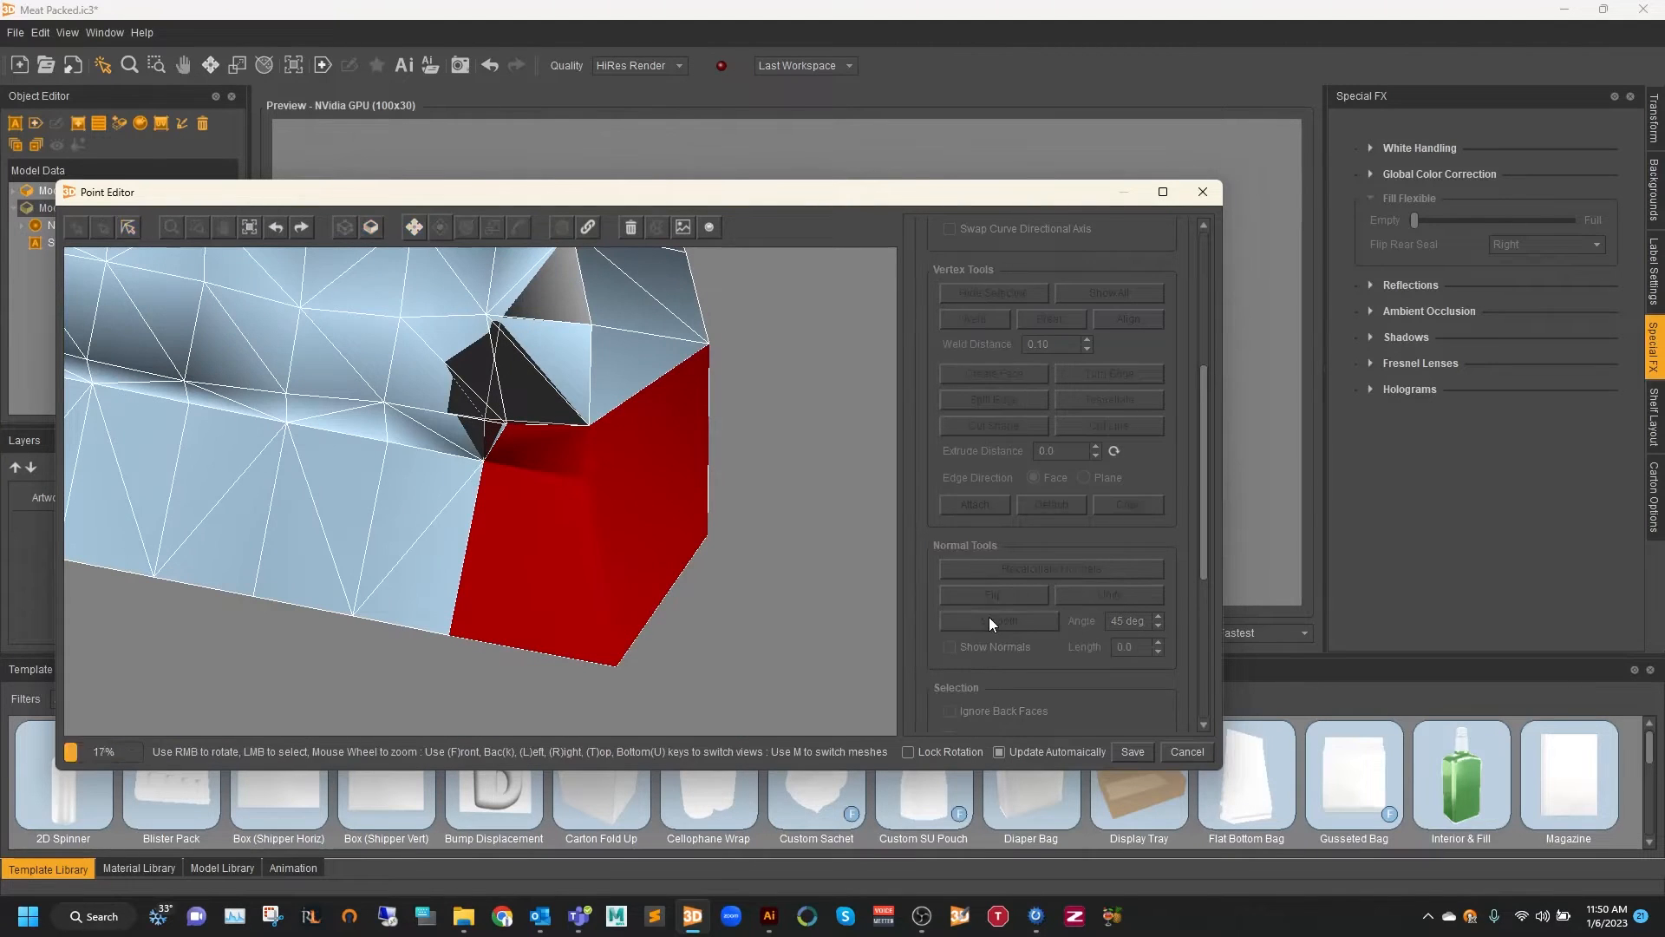
# Step: Save the corrected Sealed Shrink Film mesh and restart the ray-traced preview of the packed bacon slab
pyautogui.click(793, 520)
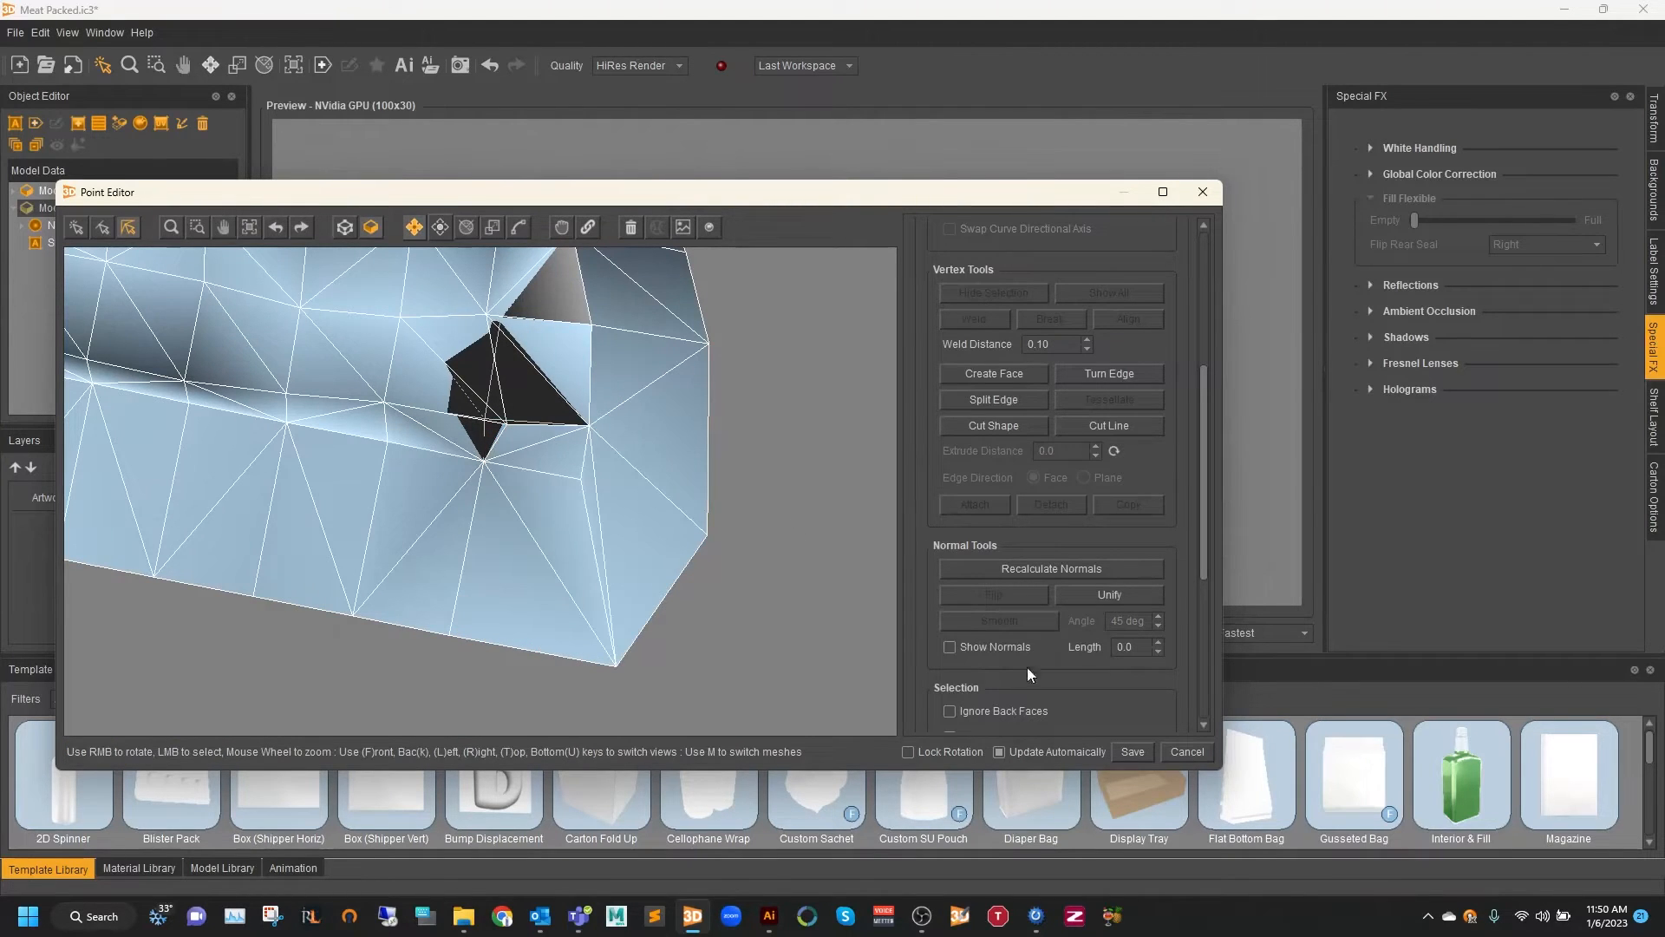
pyautogui.click(1128, 751)
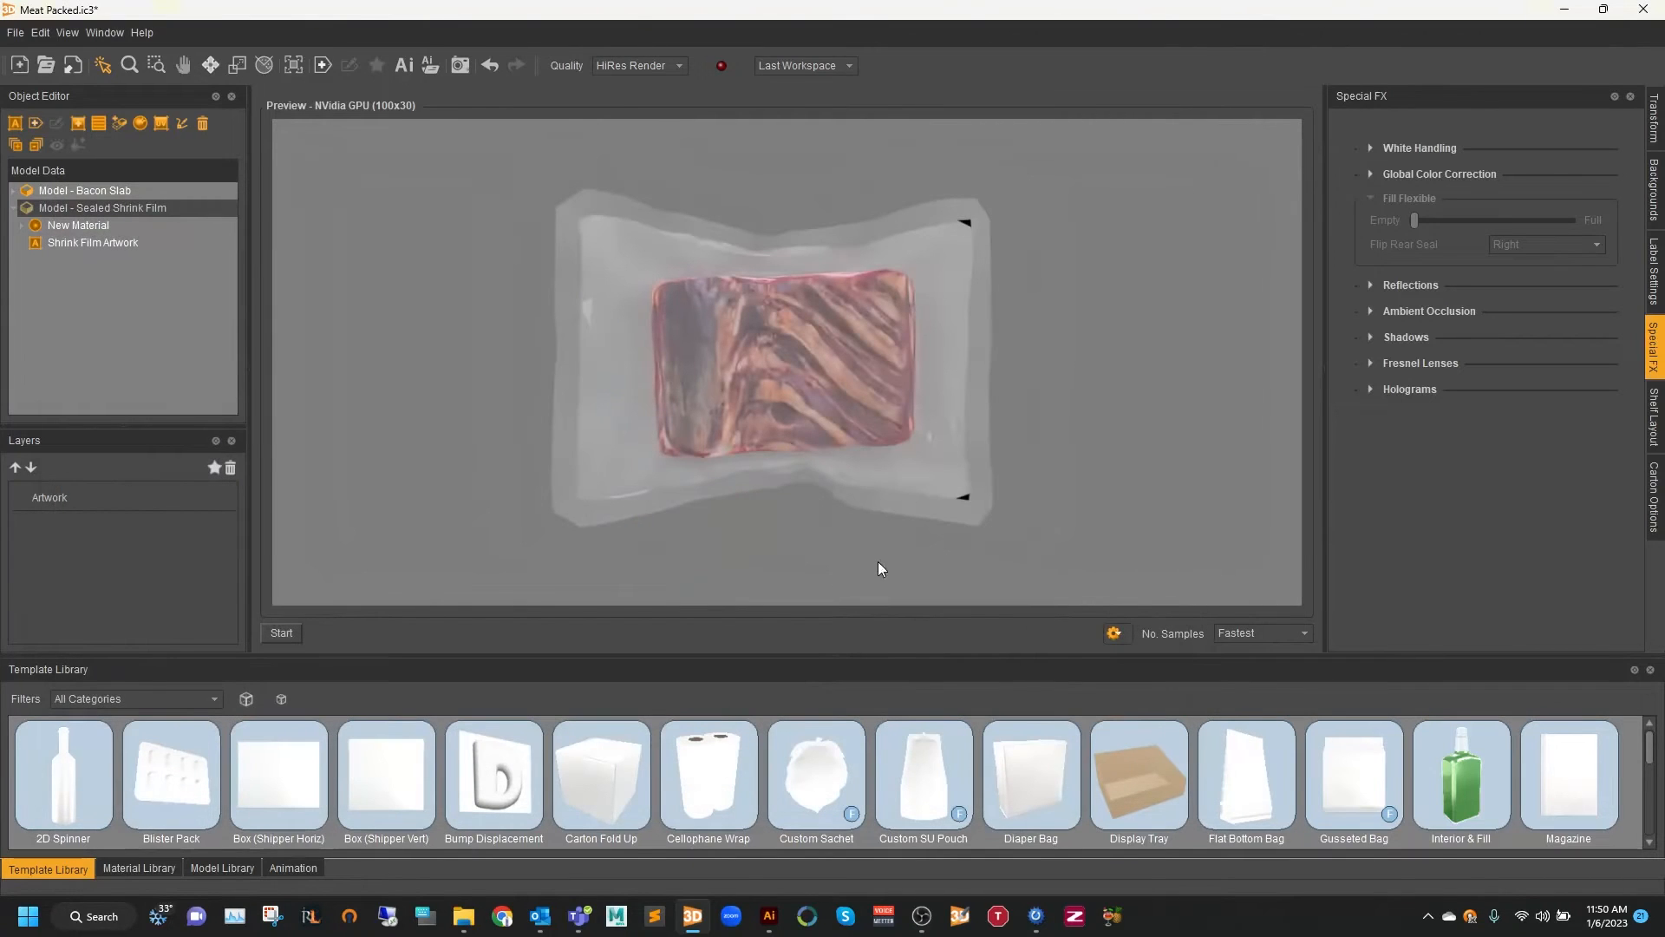
pyautogui.click(276, 632)
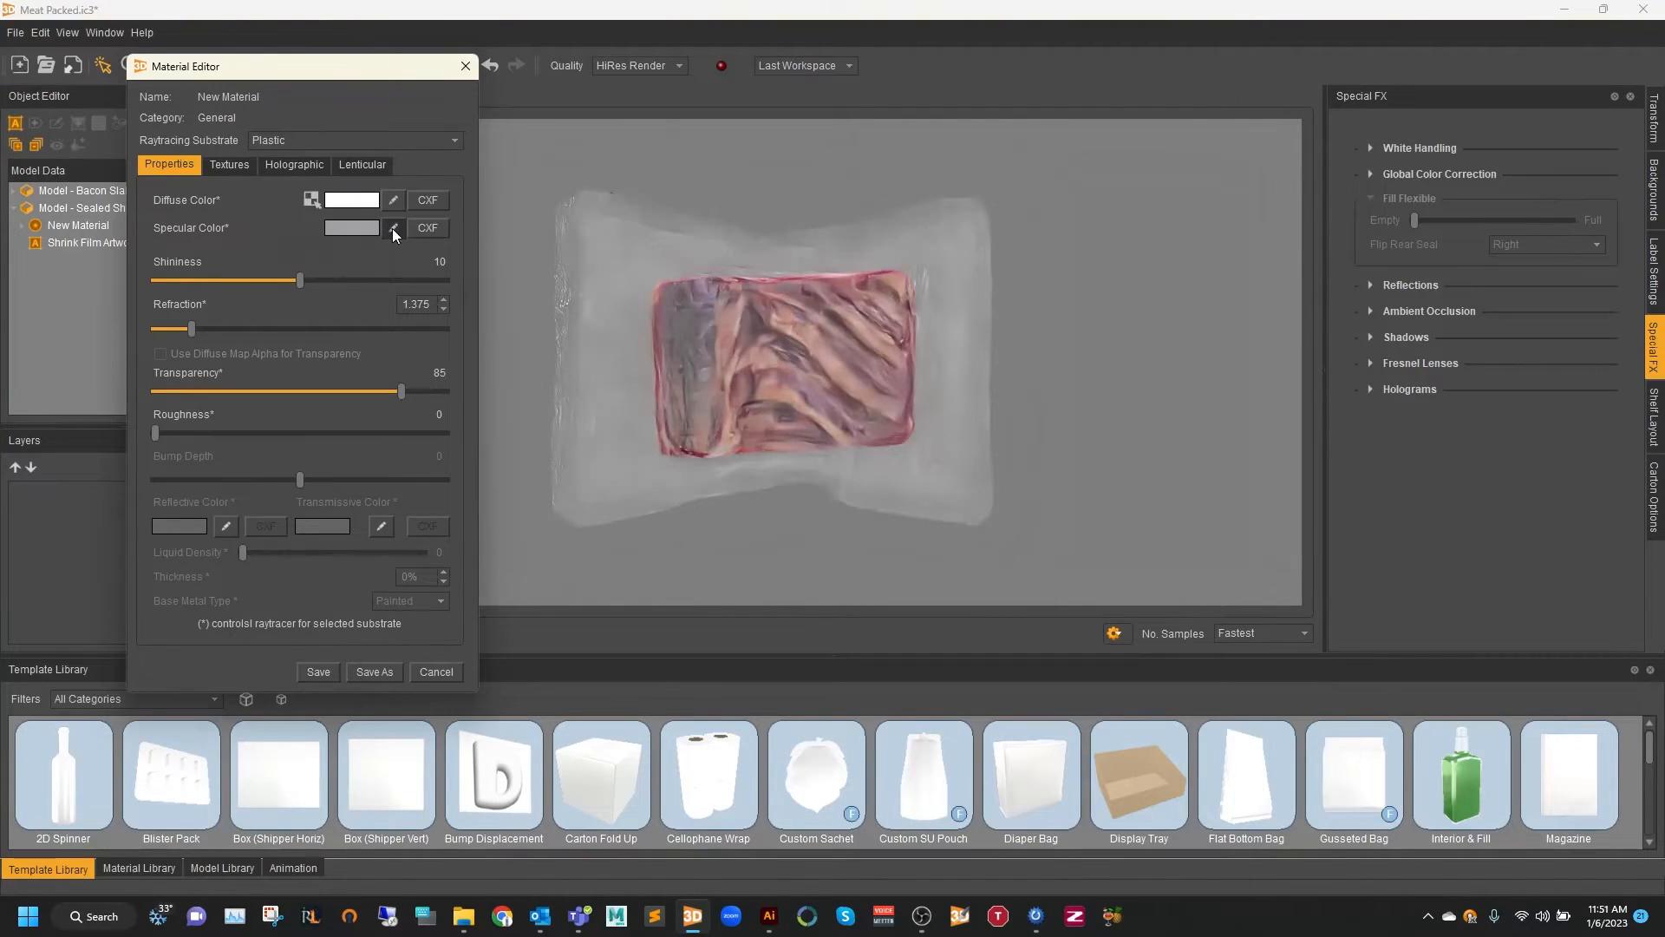
# Step: Brighten the film material's specular color to near-white #f9f9ff and save the material
pyautogui.click(392, 227)
pyautogui.moveTo(496, 295); pyautogui.dragTo(498, 225)
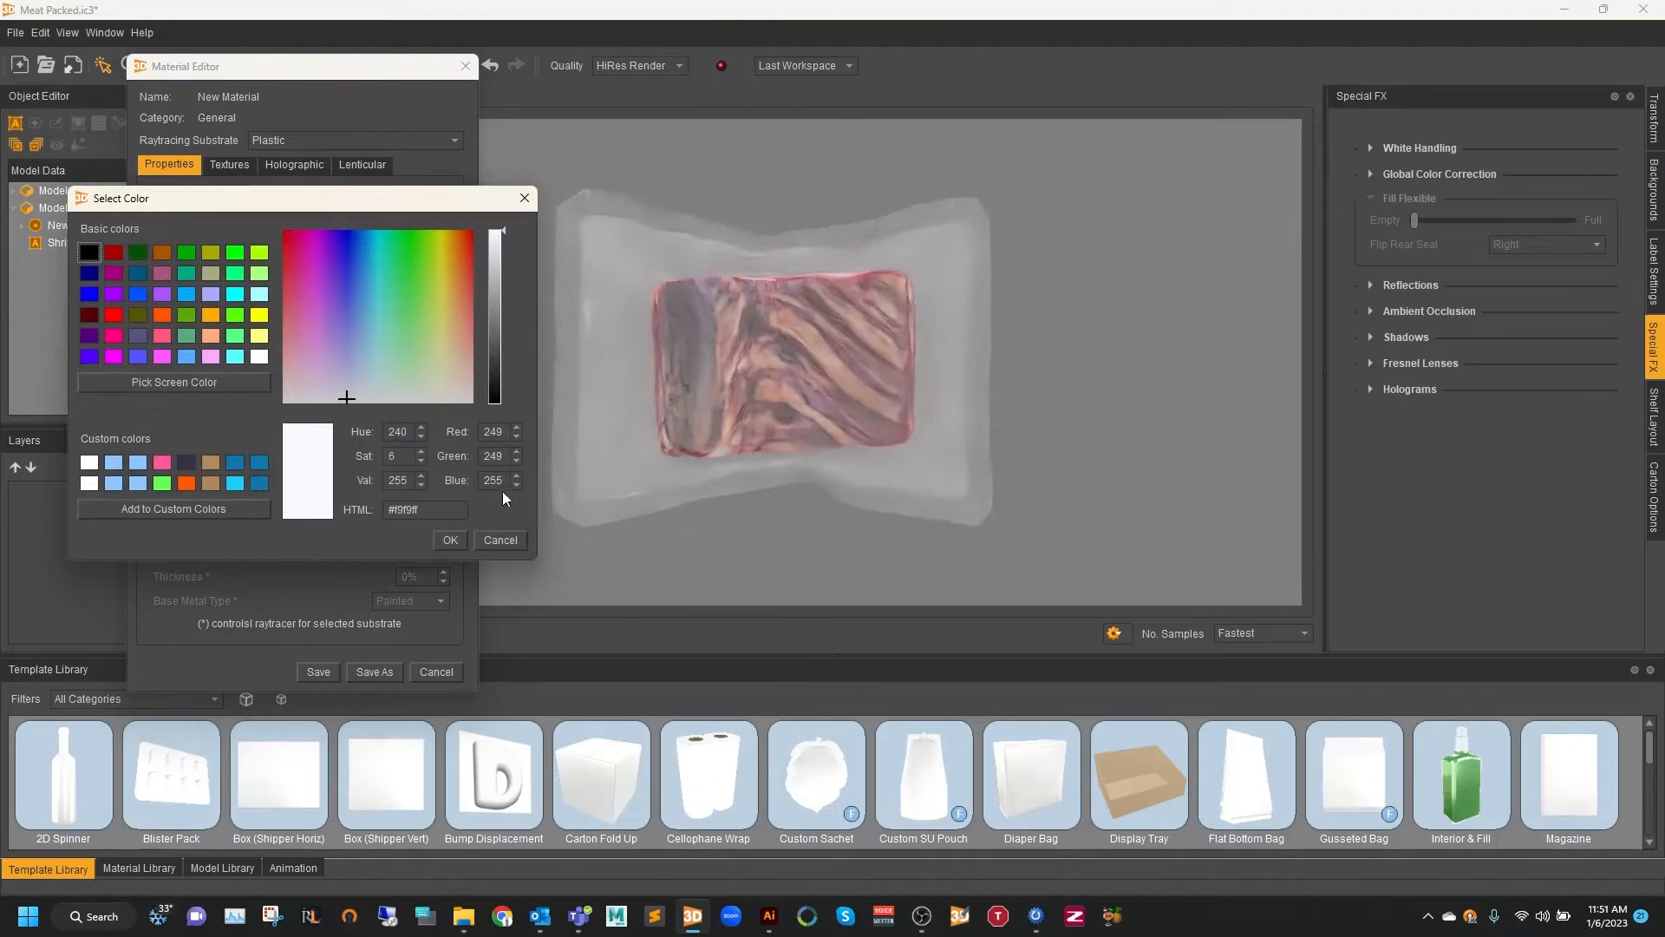
pyautogui.click(448, 539)
pyautogui.click(321, 671)
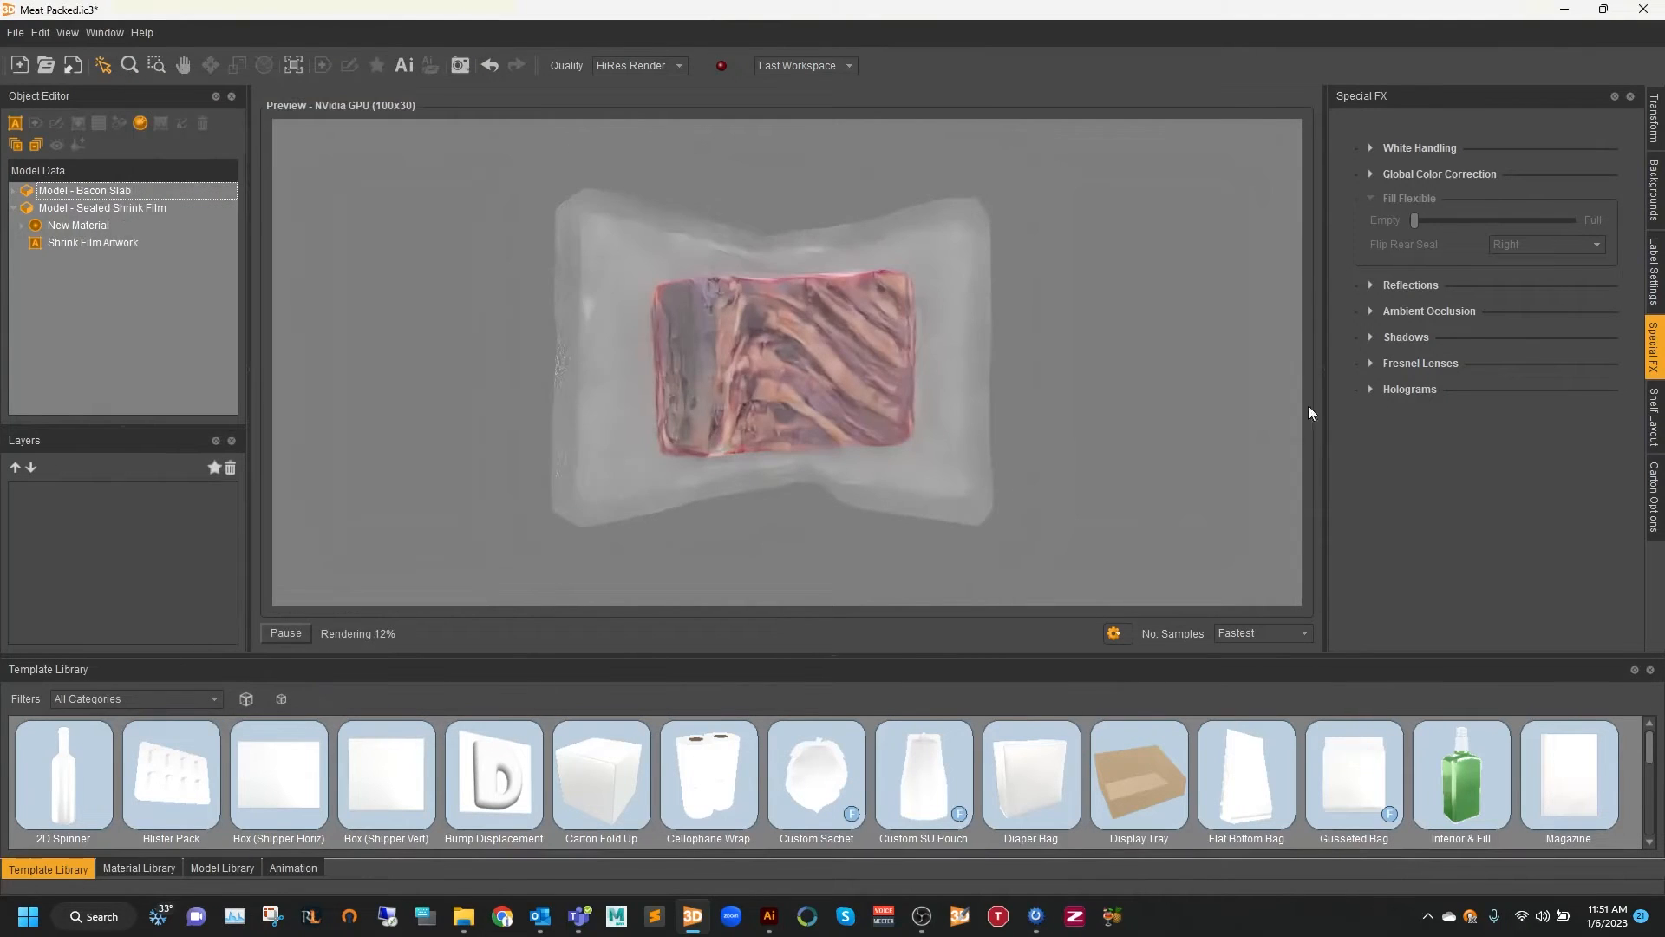
# Step: Set the background style to Environment and choose HDRI Lapa Indoors as the lighting environment
pyautogui.click(1654, 189)
pyautogui.click(1426, 330)
pyautogui.click(1388, 396)
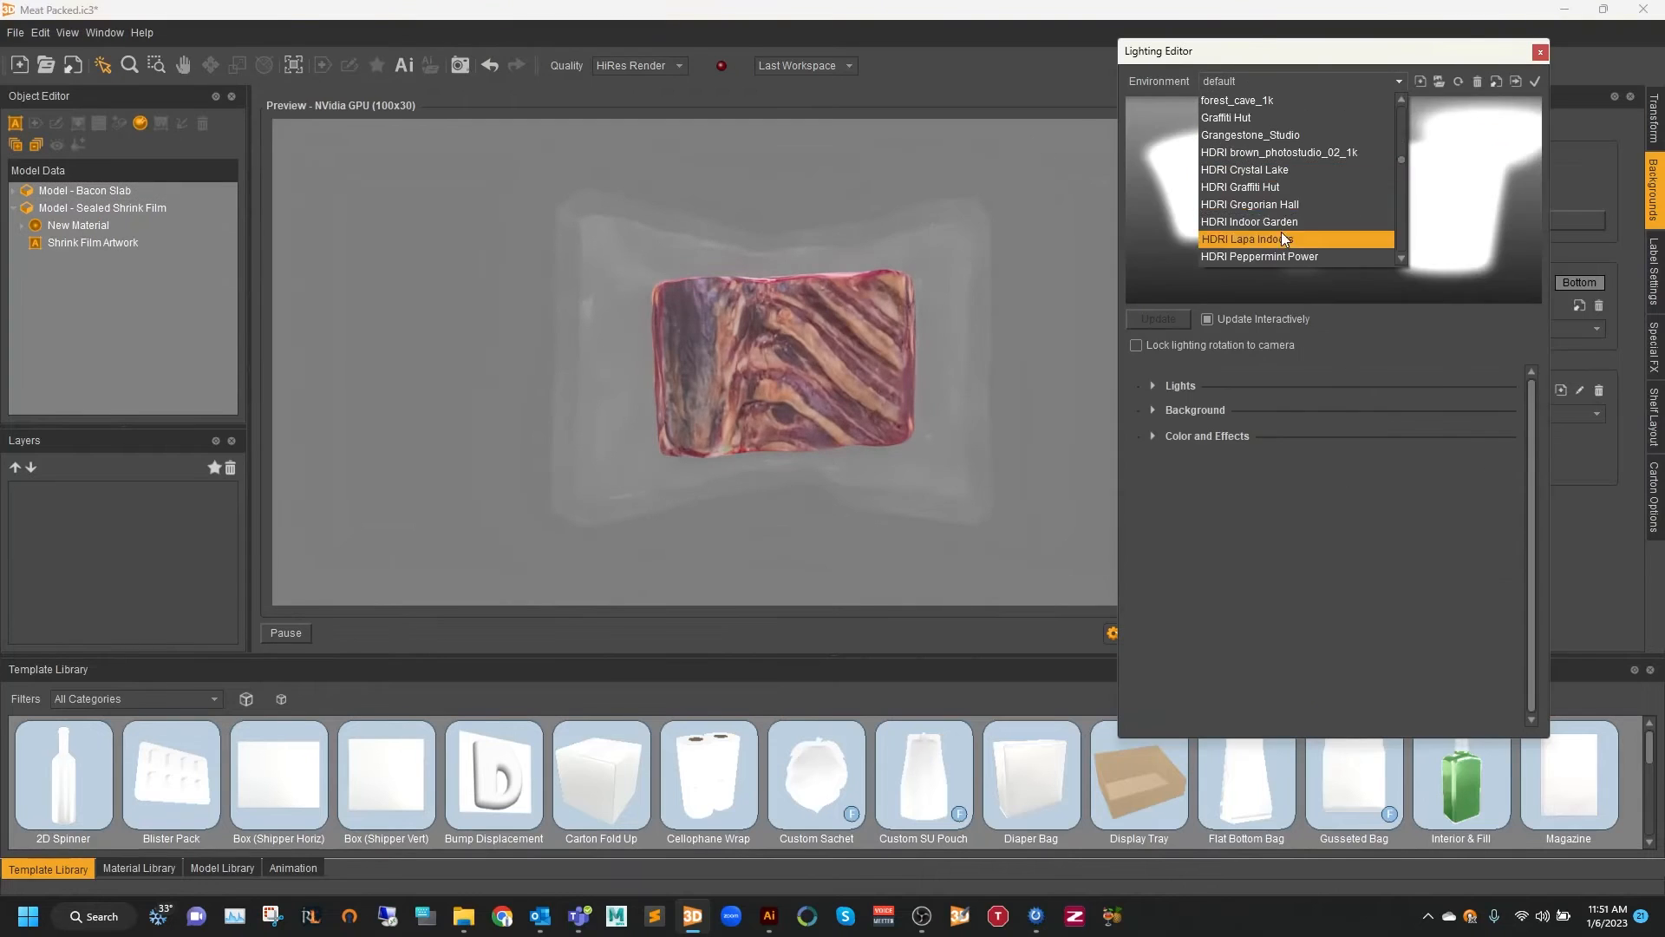
pyautogui.click(1282, 238)
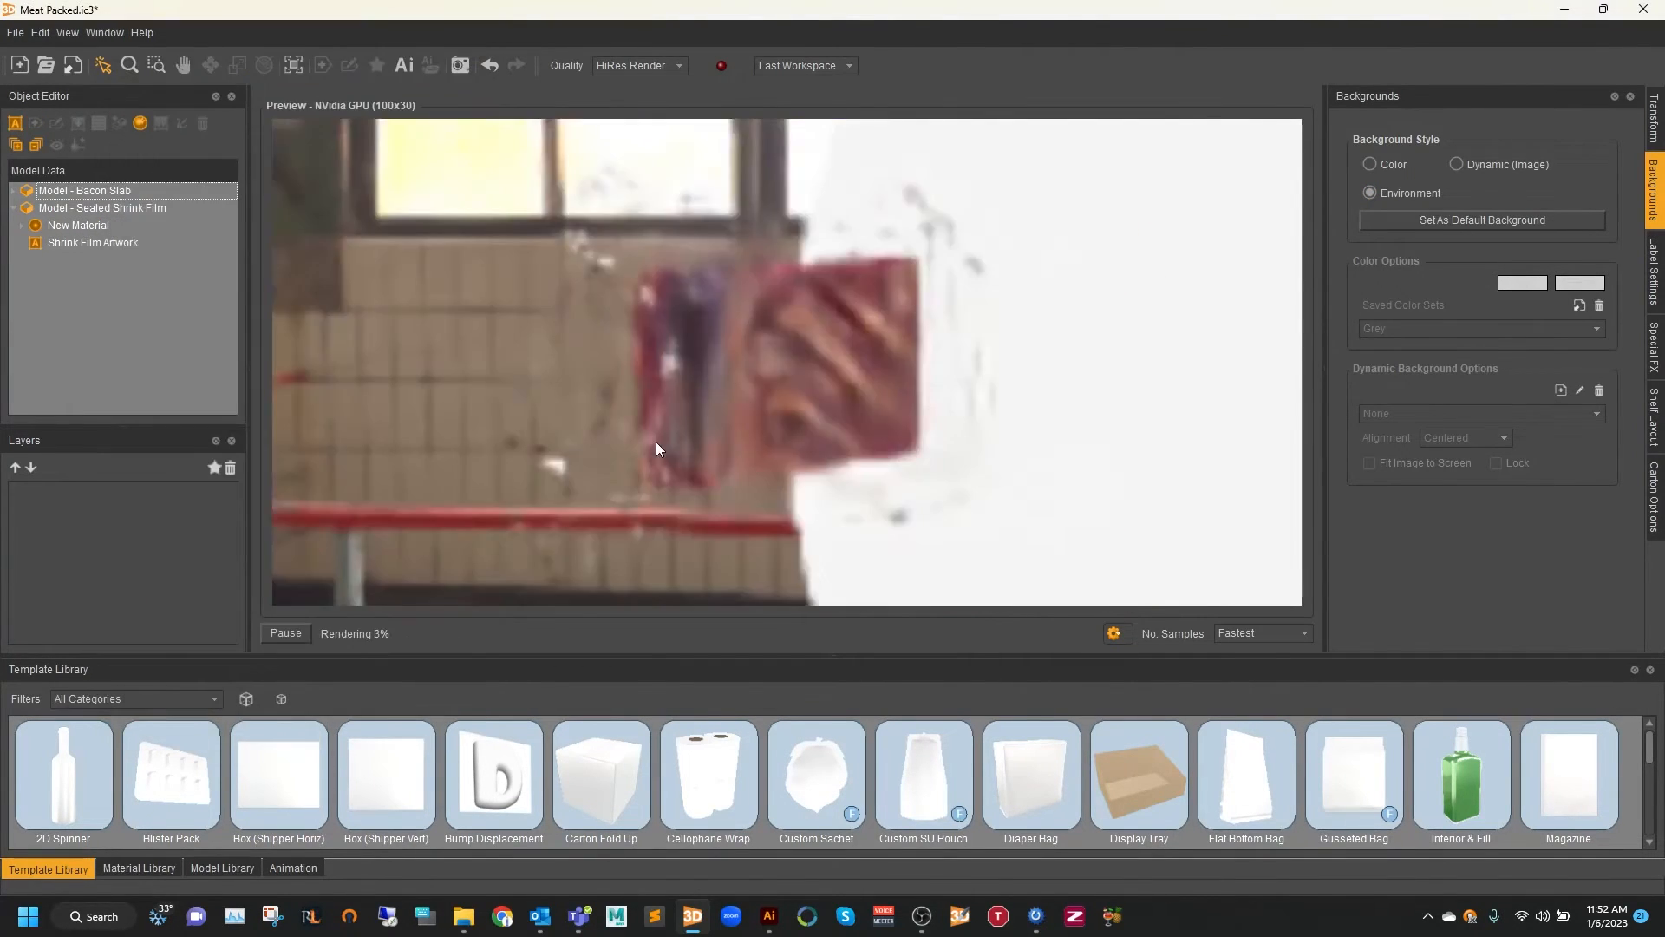
# Step: Rotate the packed bacon slab to another viewing angle against the environment and start its ray-traced preview
pyautogui.moveTo(655, 441); pyautogui.dragTo(694, 434)
pyautogui.click(297, 634)
pyautogui.moveTo(781, 364); pyautogui.dragTo(922, 409)
# Step: Reduce the blur of the HDRI Lapa Indoors lighting environment to 0 in the Lighting Editor
pyautogui.click(105, 33)
pyautogui.click(135, 104)
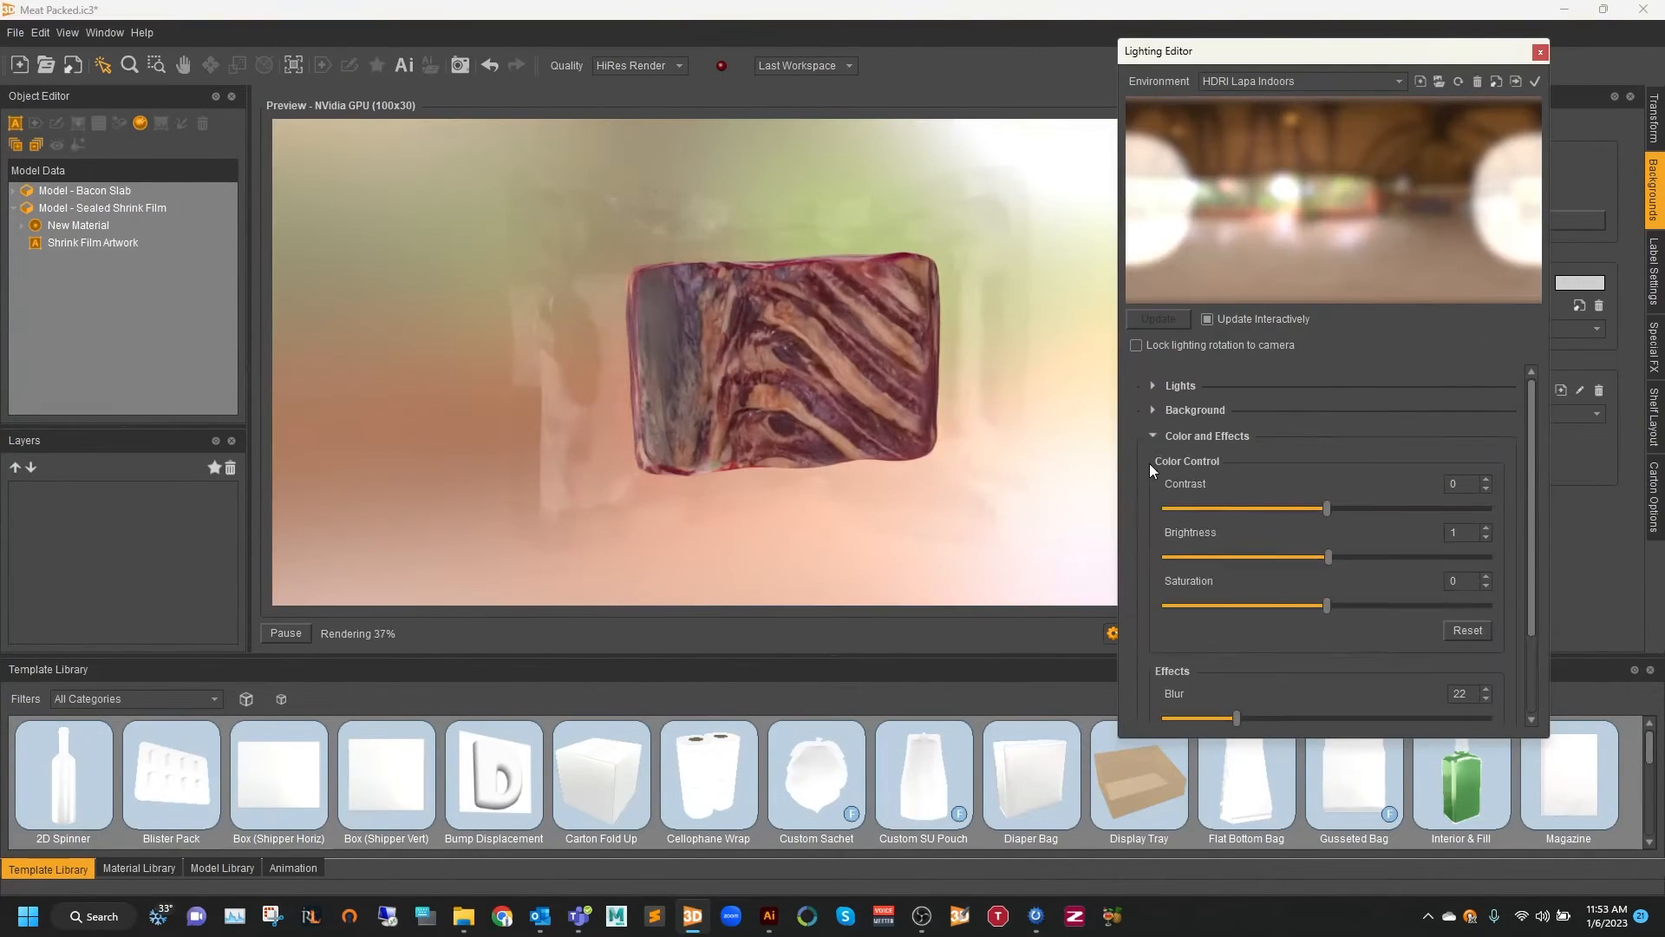
pyautogui.scroll(-3, 1154, 579)
pyautogui.moveTo(1237, 612); pyautogui.dragTo(1214, 614)
pyautogui.moveTo(1215, 614); pyautogui.dragTo(1164, 613)
# Step: Open the list of available lighting environments in the Lighting Editor
pyautogui.click(1294, 81)
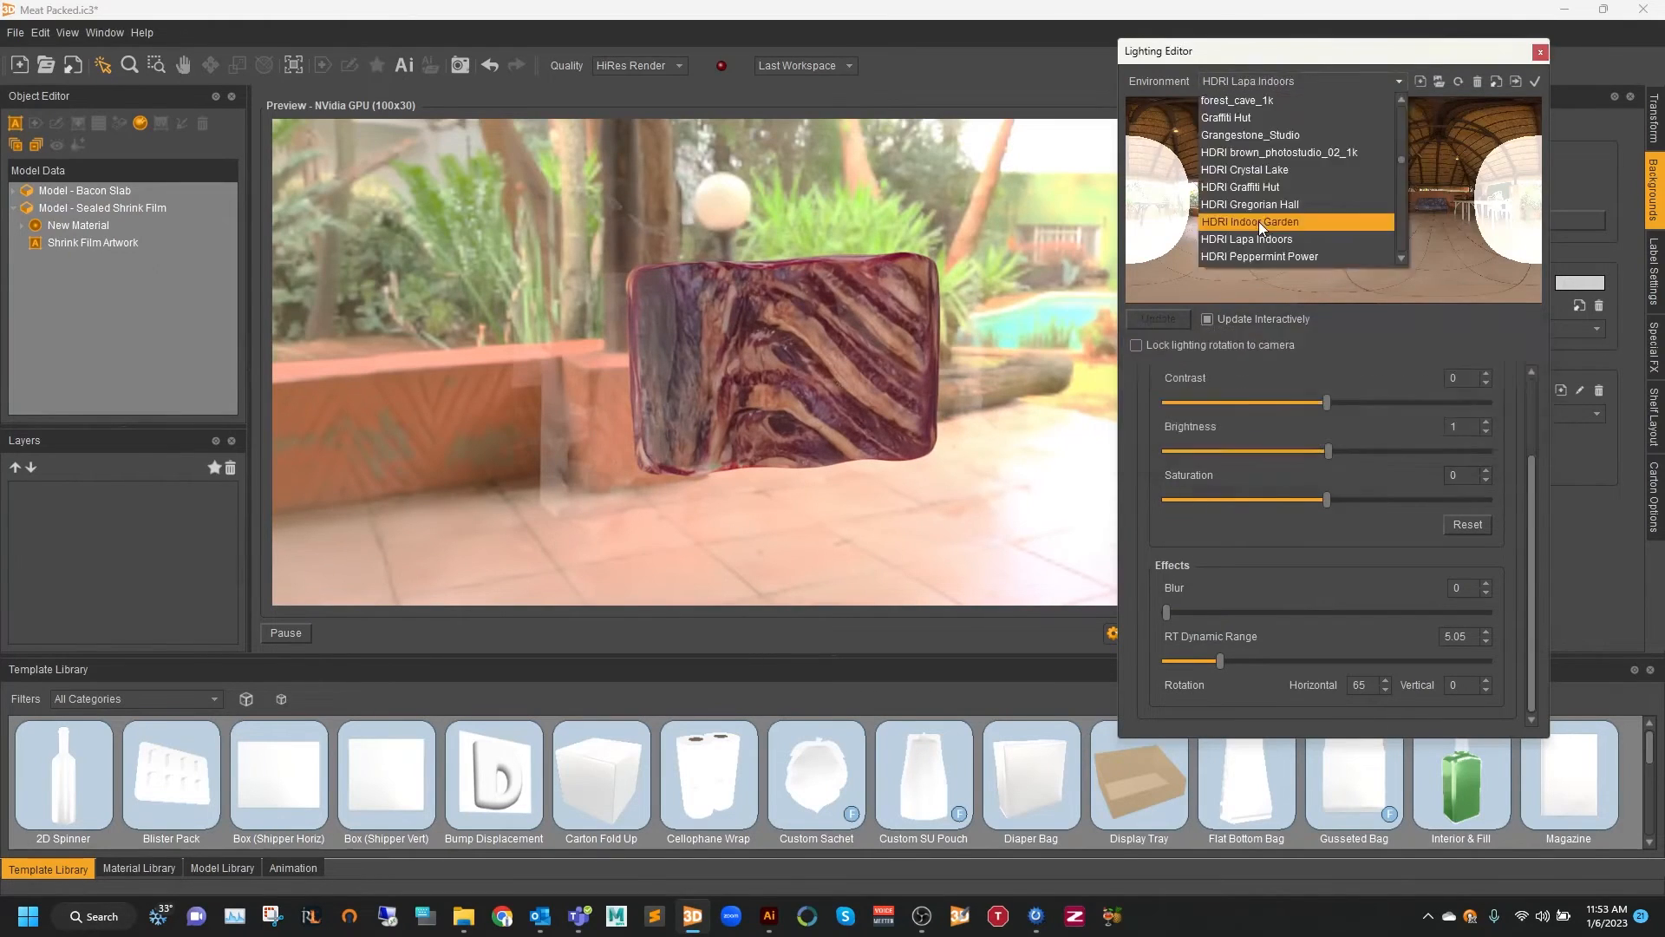